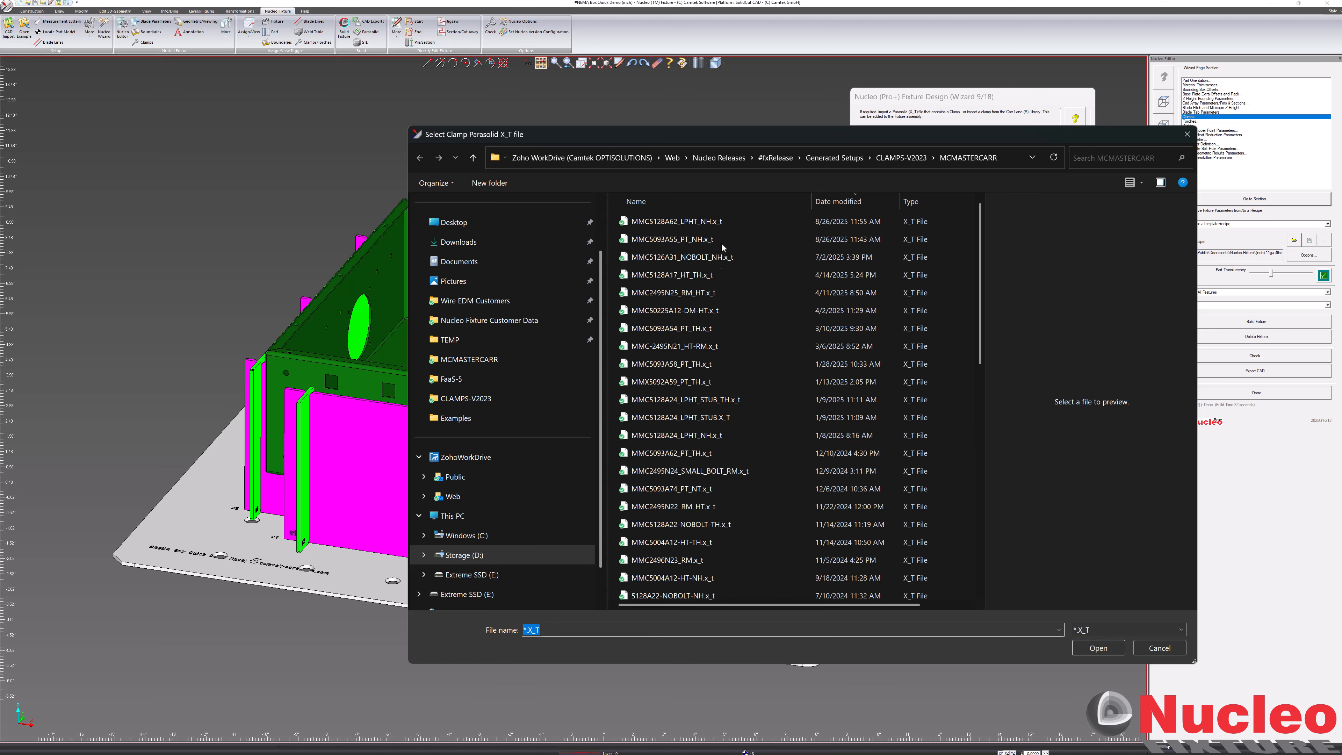
- Import the clamp file MMC5123A31-HT-TP.x_t with the fixture and boundaries hidden, defining its mounting plate body as the clamp base
drag(714, 133, 601, 135)
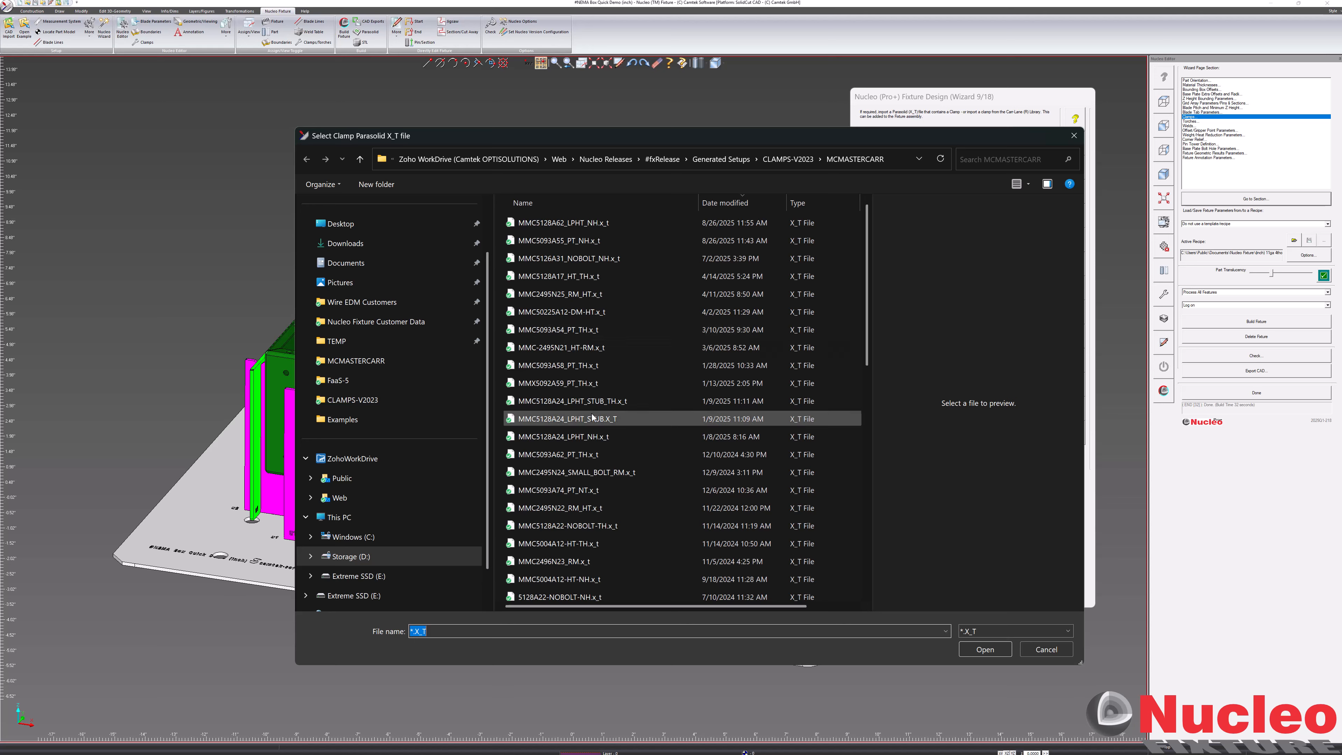
scroll(583, 428, down, 3)
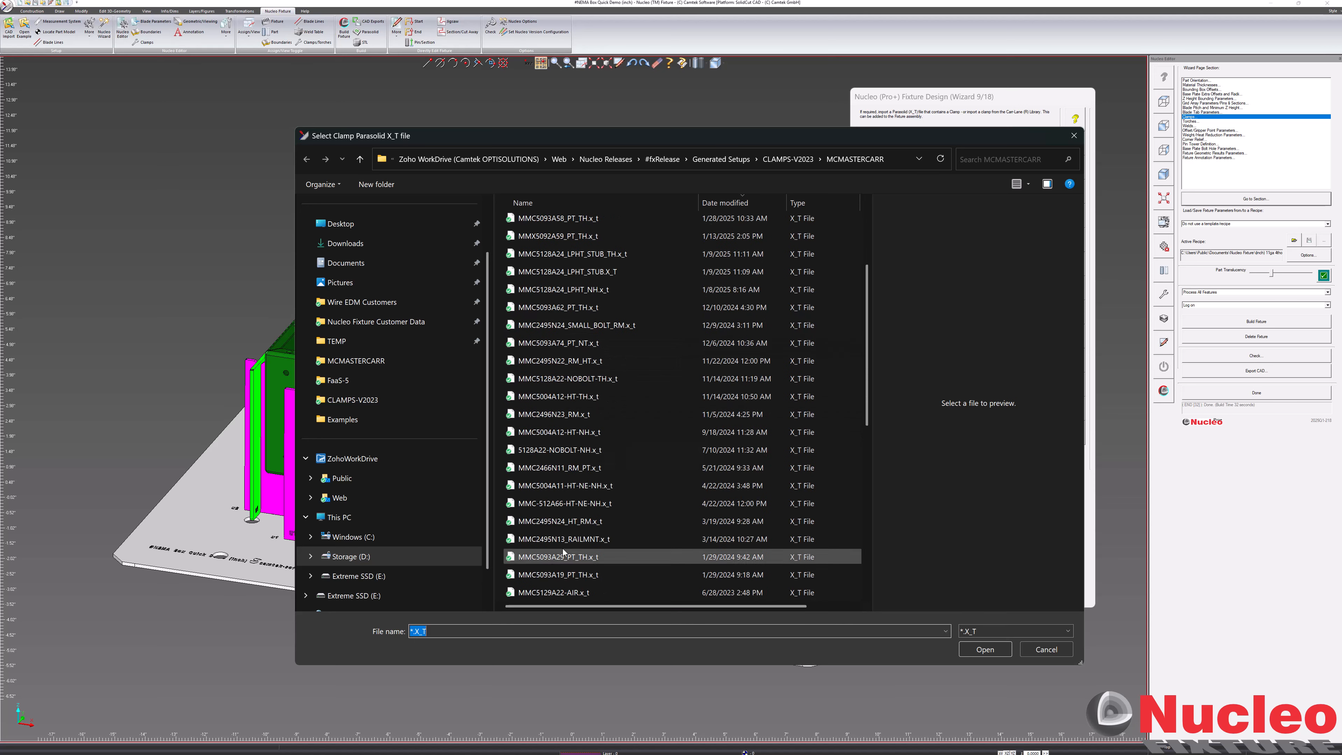
scroll(571, 505, down, 8)
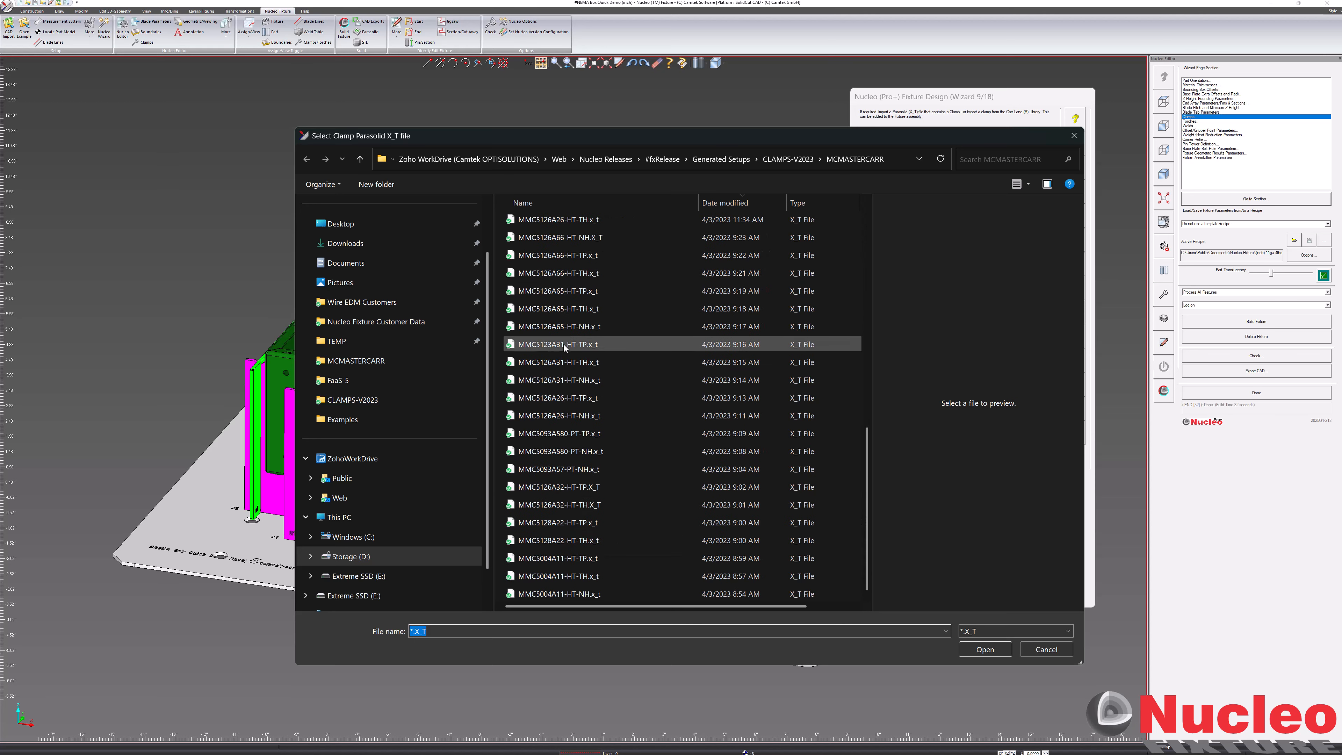
click(563, 344)
click(981, 649)
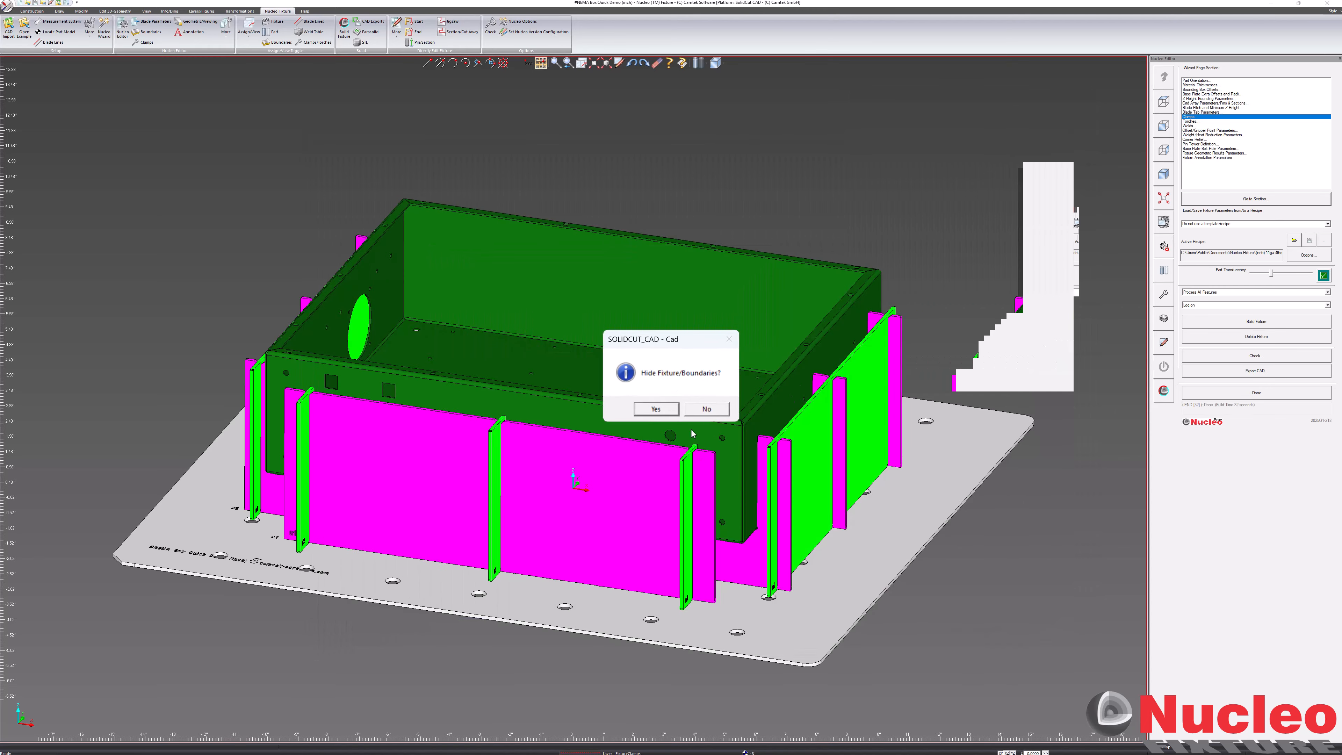
click(655, 410)
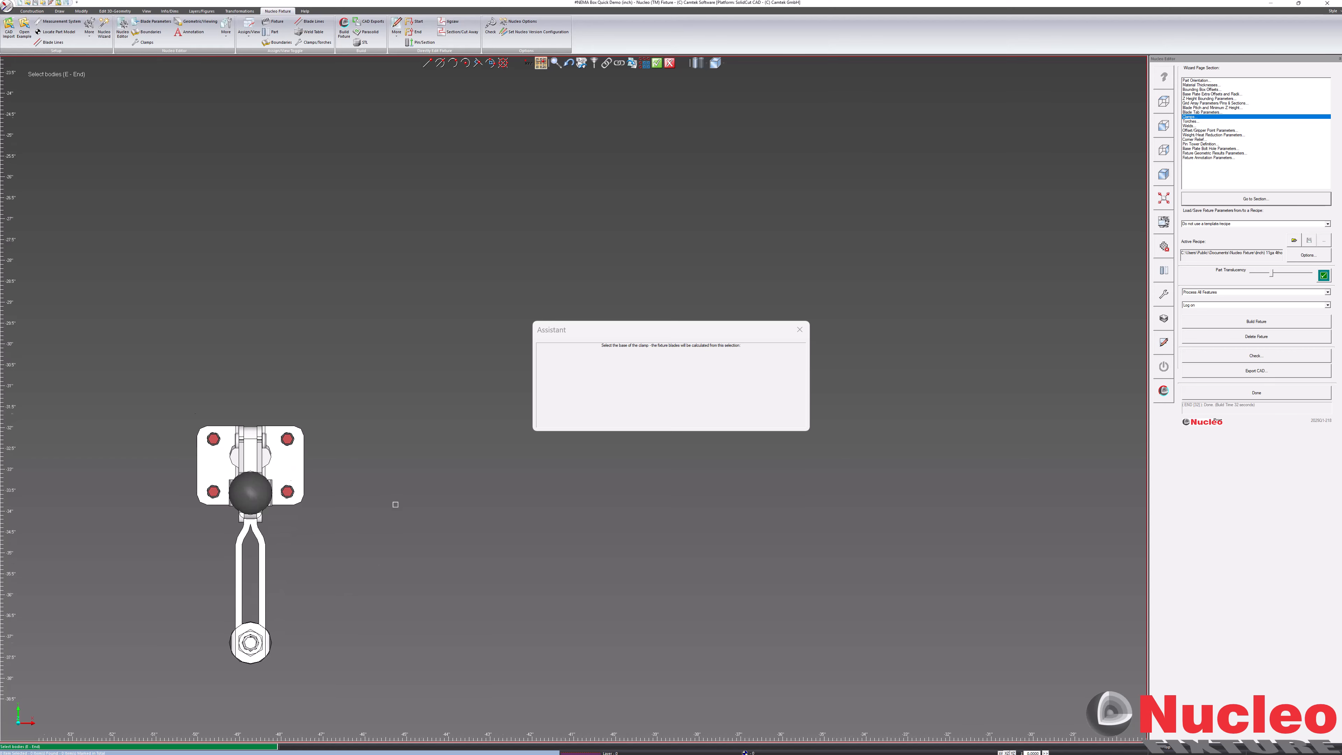
click(295, 423)
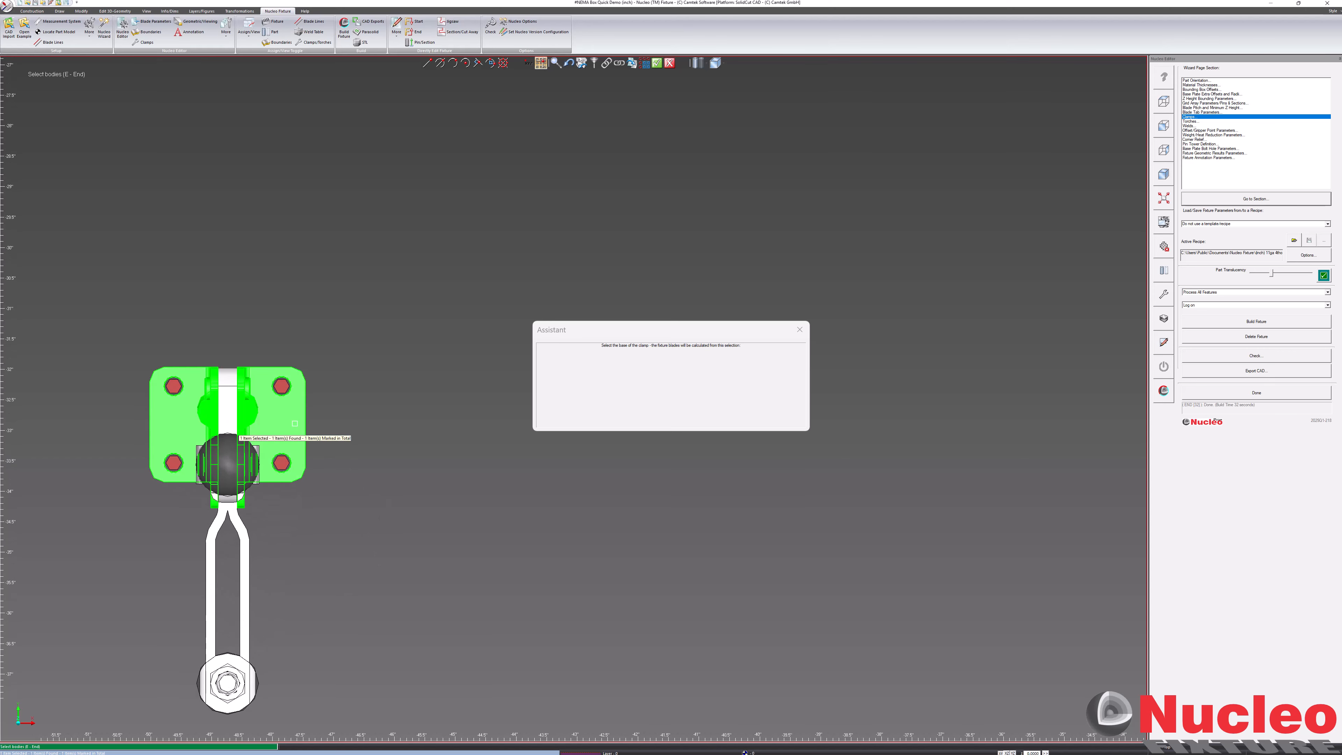
right_click(295, 423)
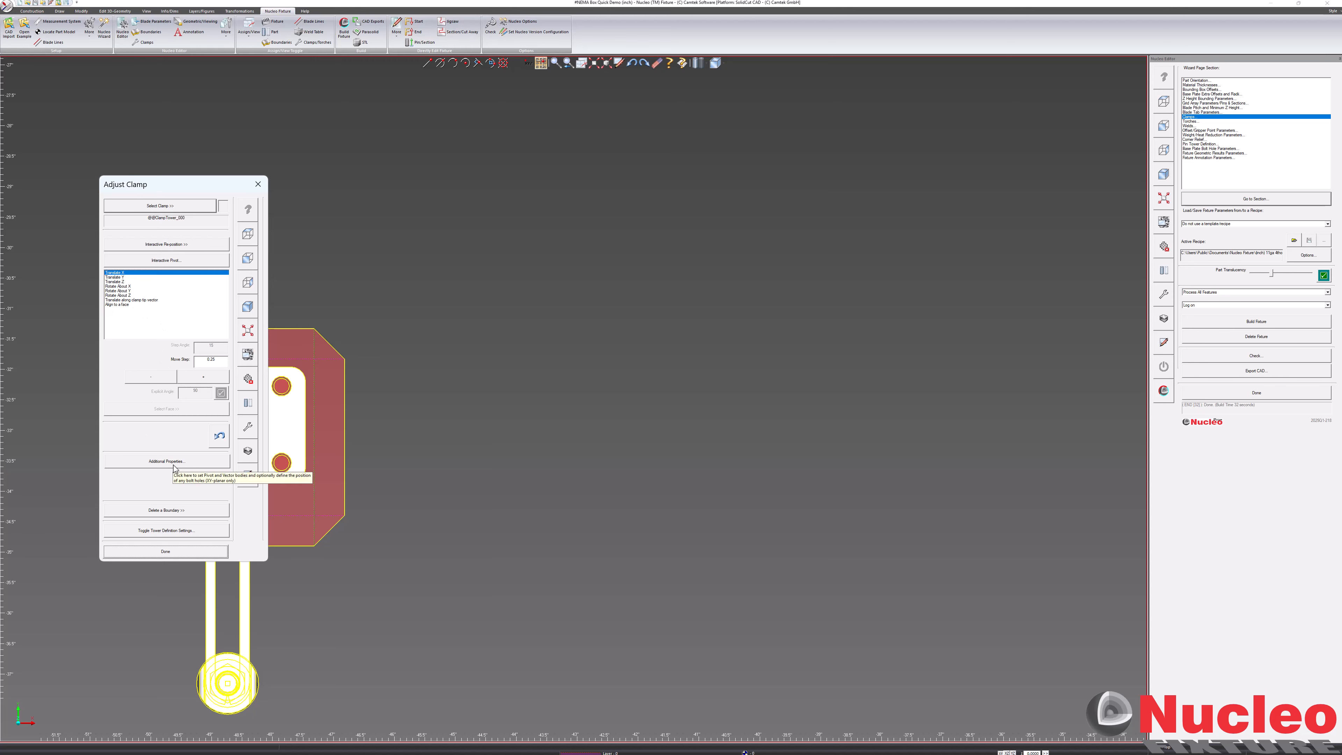
- Interactively reposition the clamp so its rubber tip sits on the midpoint of the box's rear upper edge
middle_drag(539, 515, 498, 414)
scroll(160, 686, up, 3)
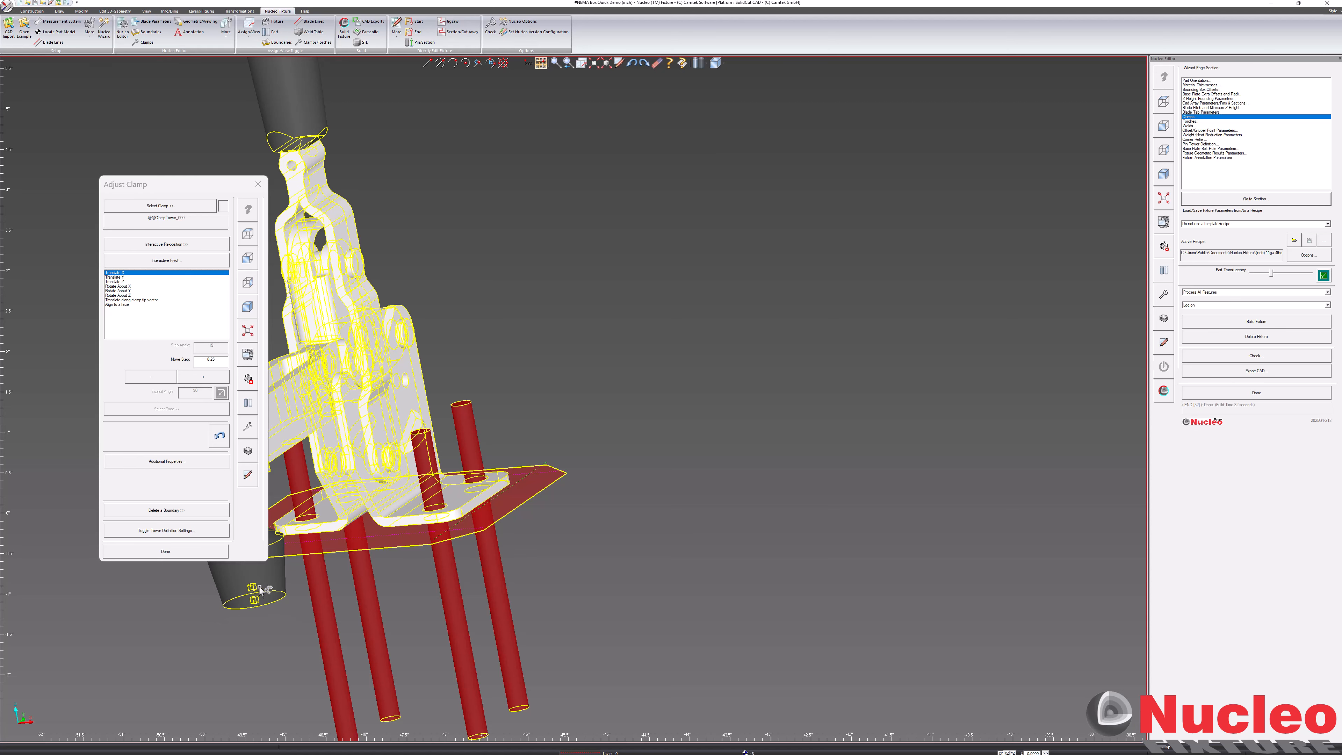
click(167, 245)
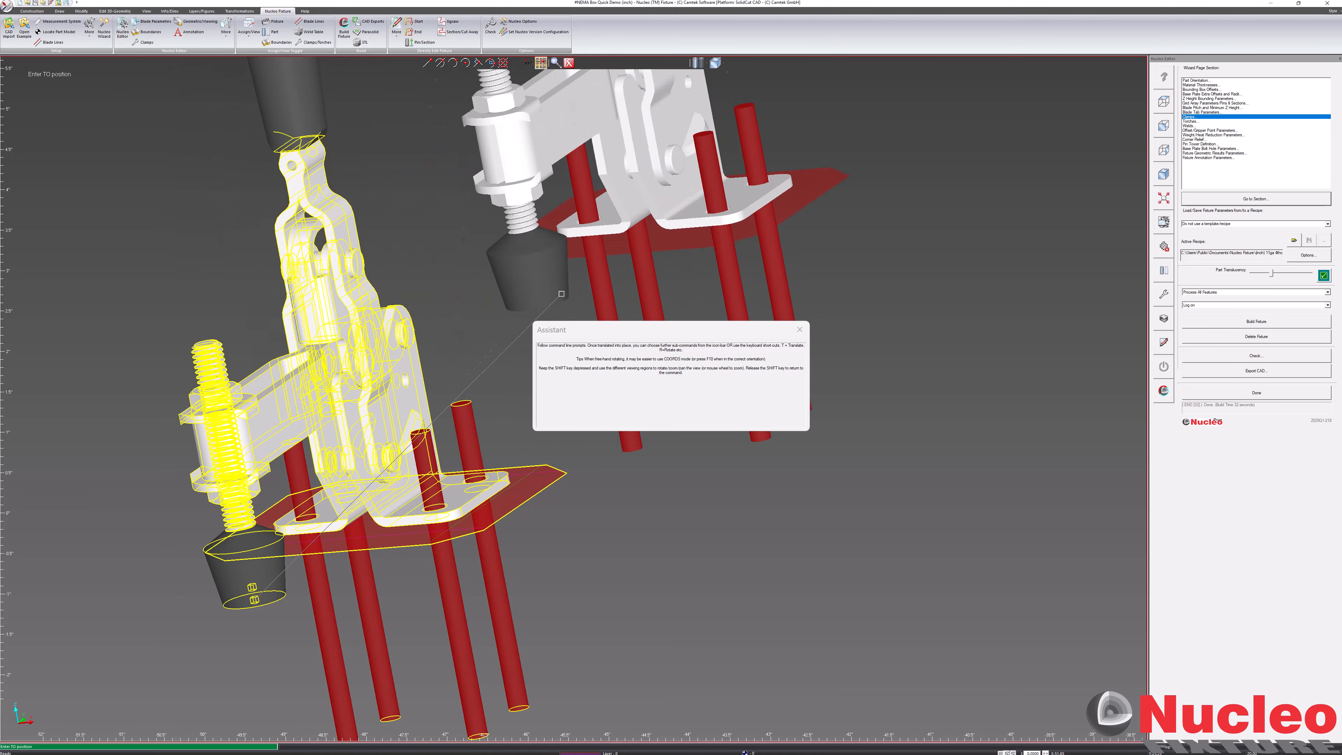
scroll(575, 276, up, 5)
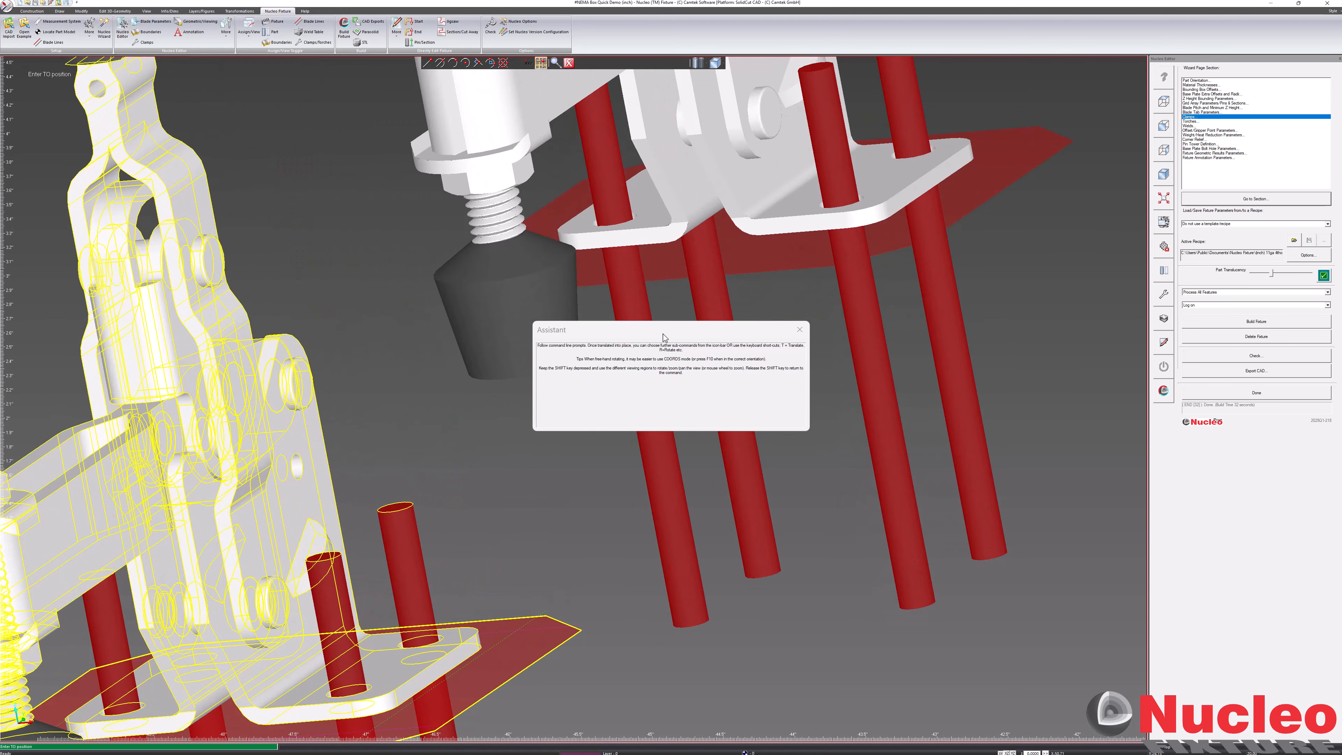
click(799, 329)
scroll(525, 483, down, 3)
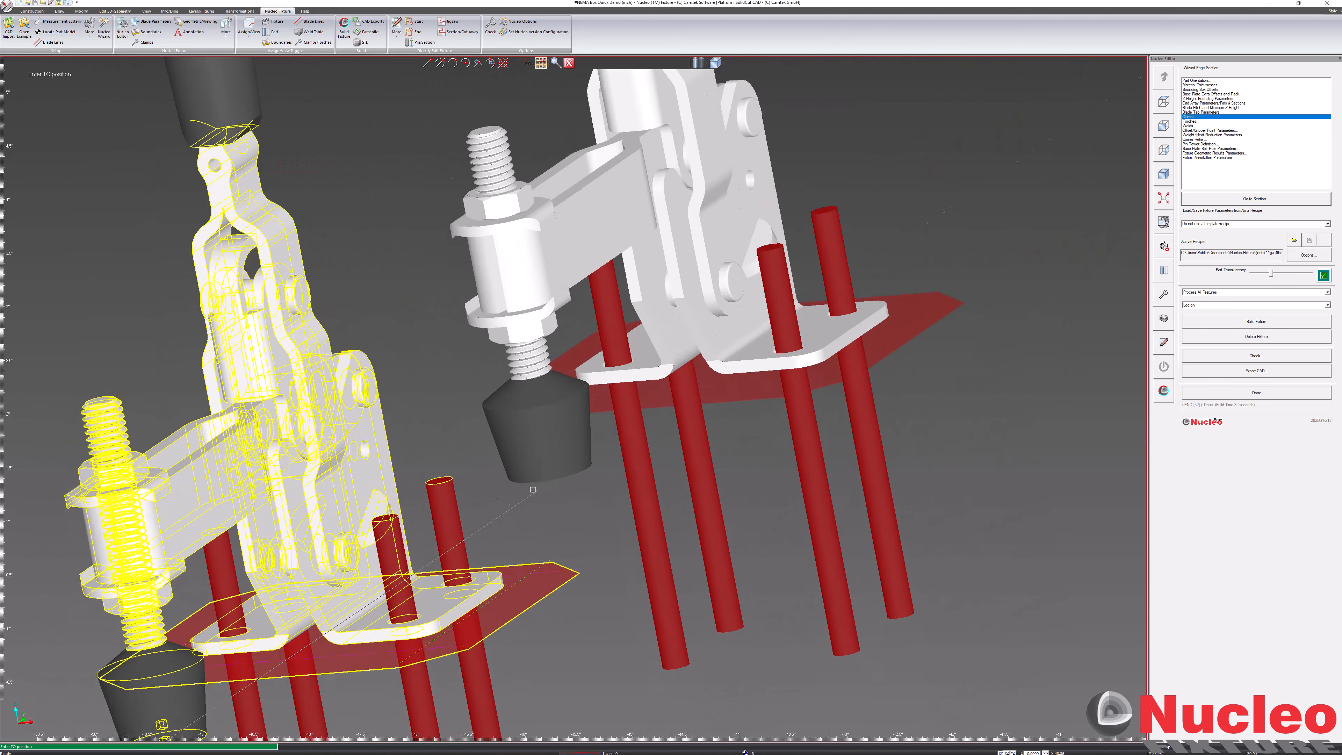
scroll(525, 483, down, 6)
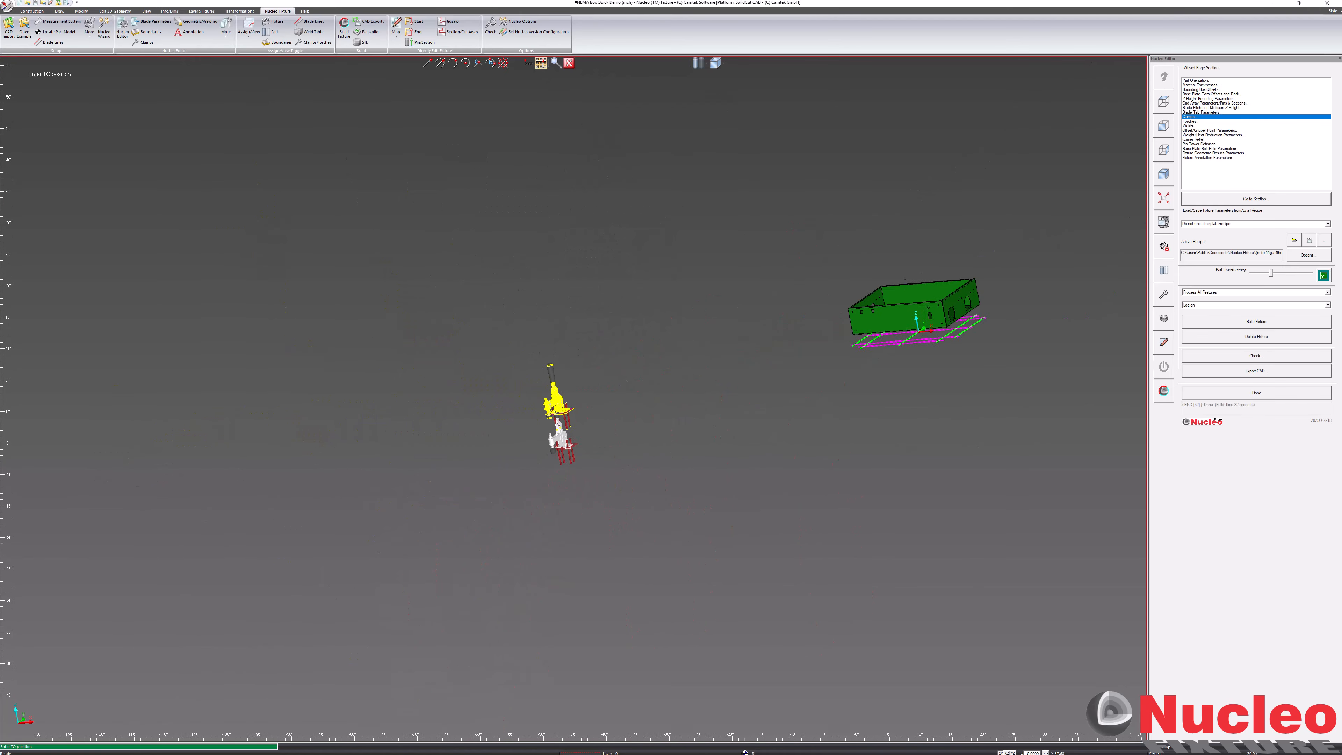
scroll(1004, 243, up, 7)
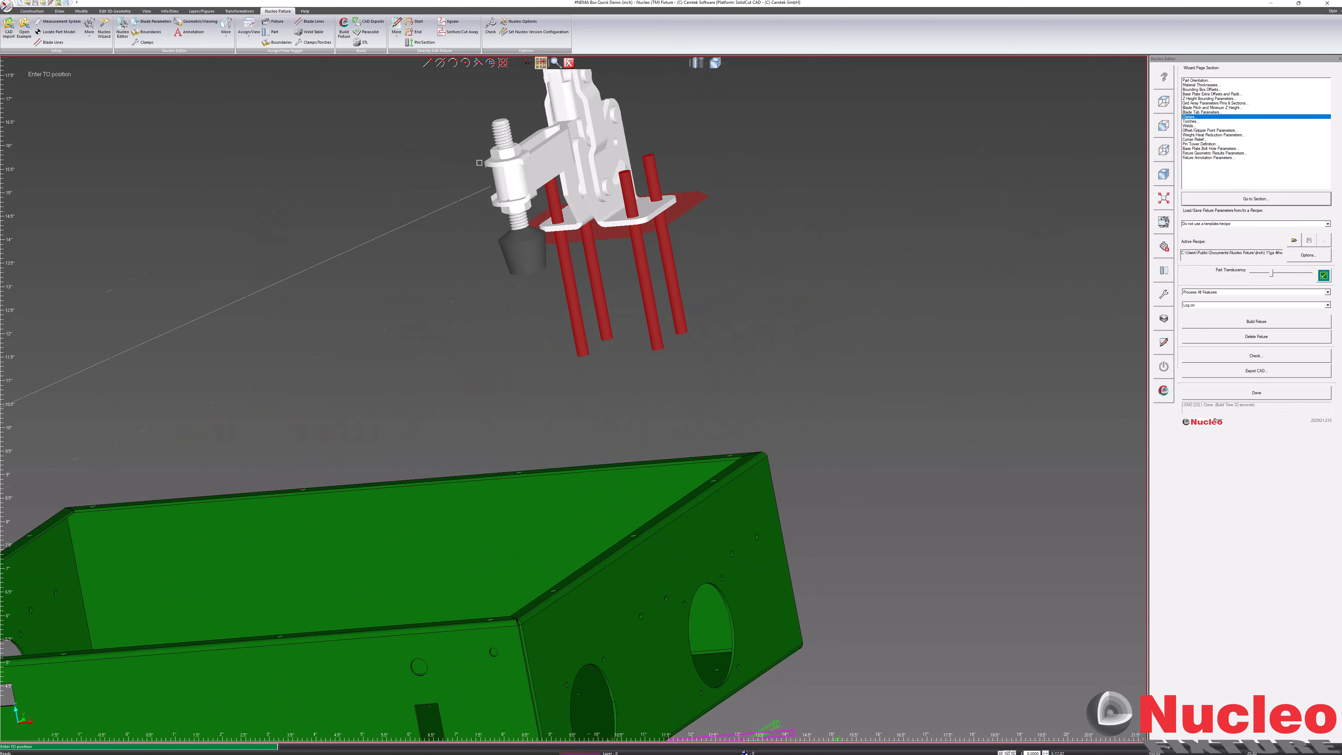
click(452, 62)
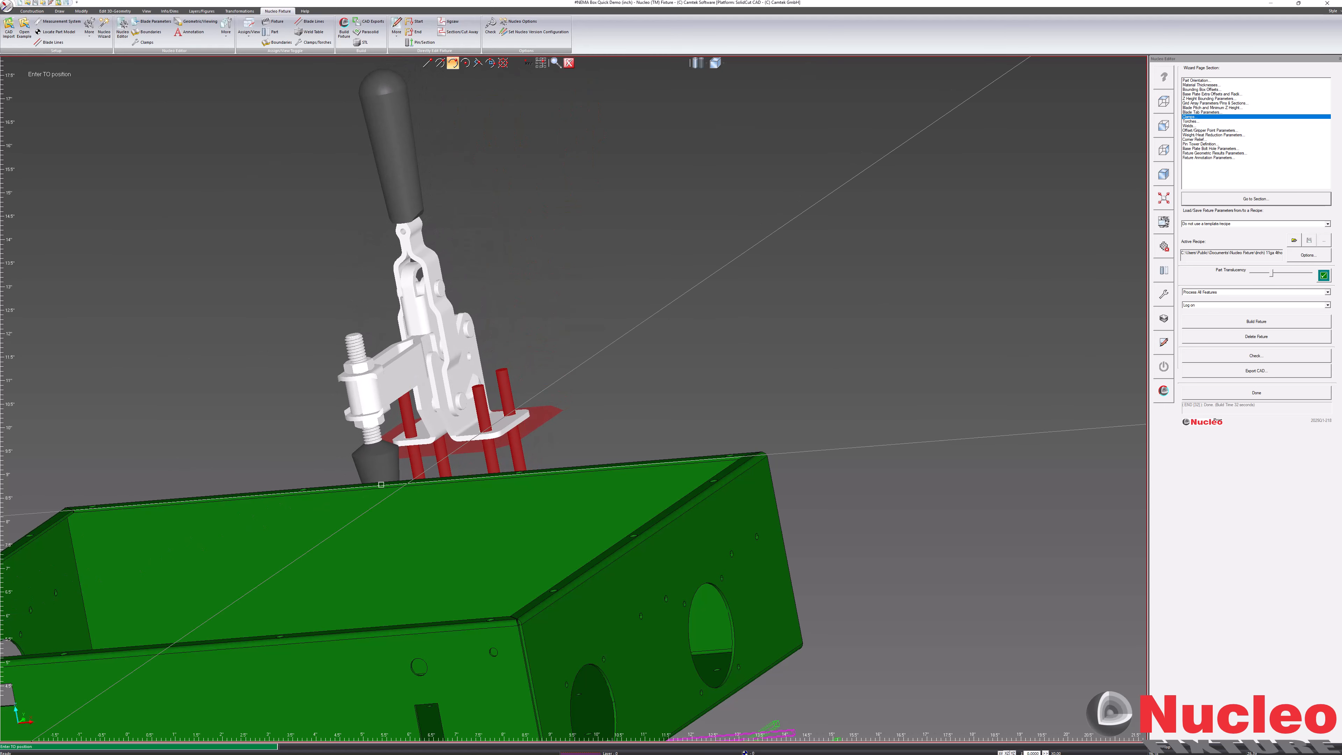
click(381, 484)
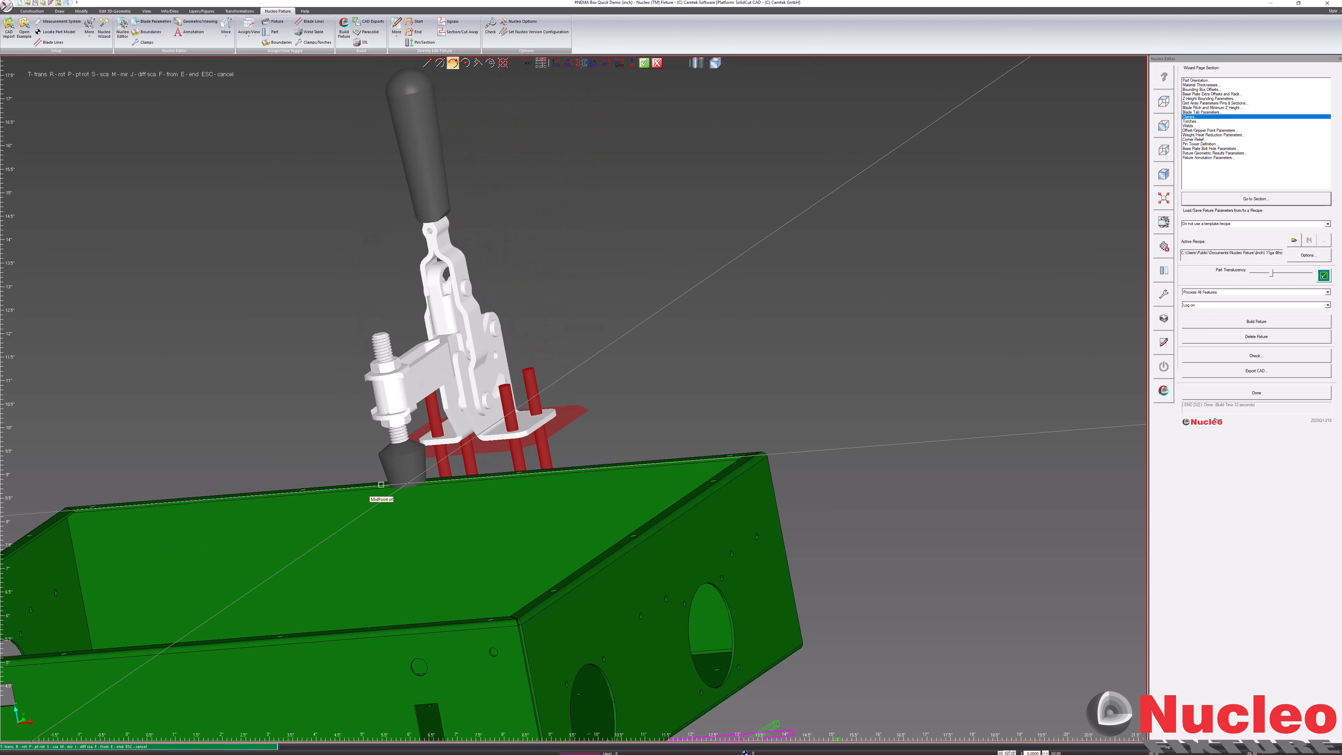
key(e)
- Translate the clamp three move steps in the positive X direction along the box's rear edge
scroll(433, 458, down, 1)
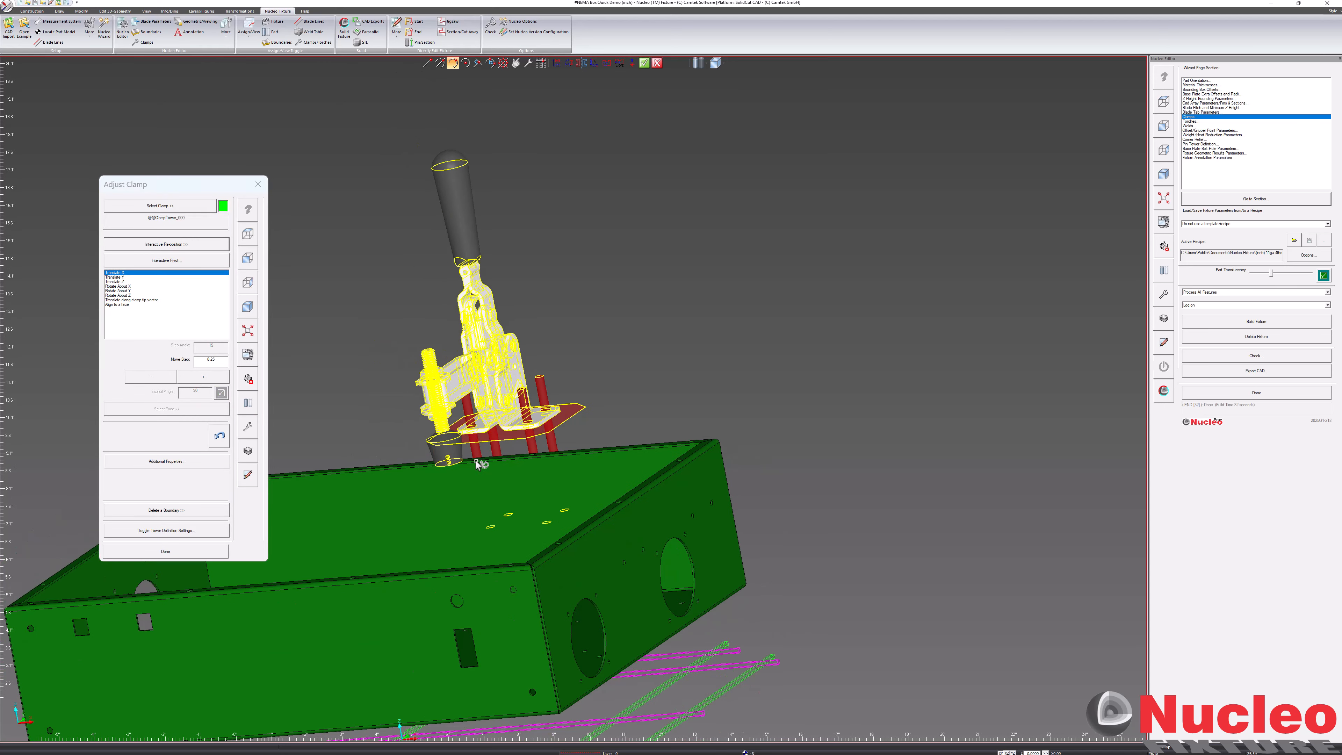
middle_drag(476, 461, 471, 517)
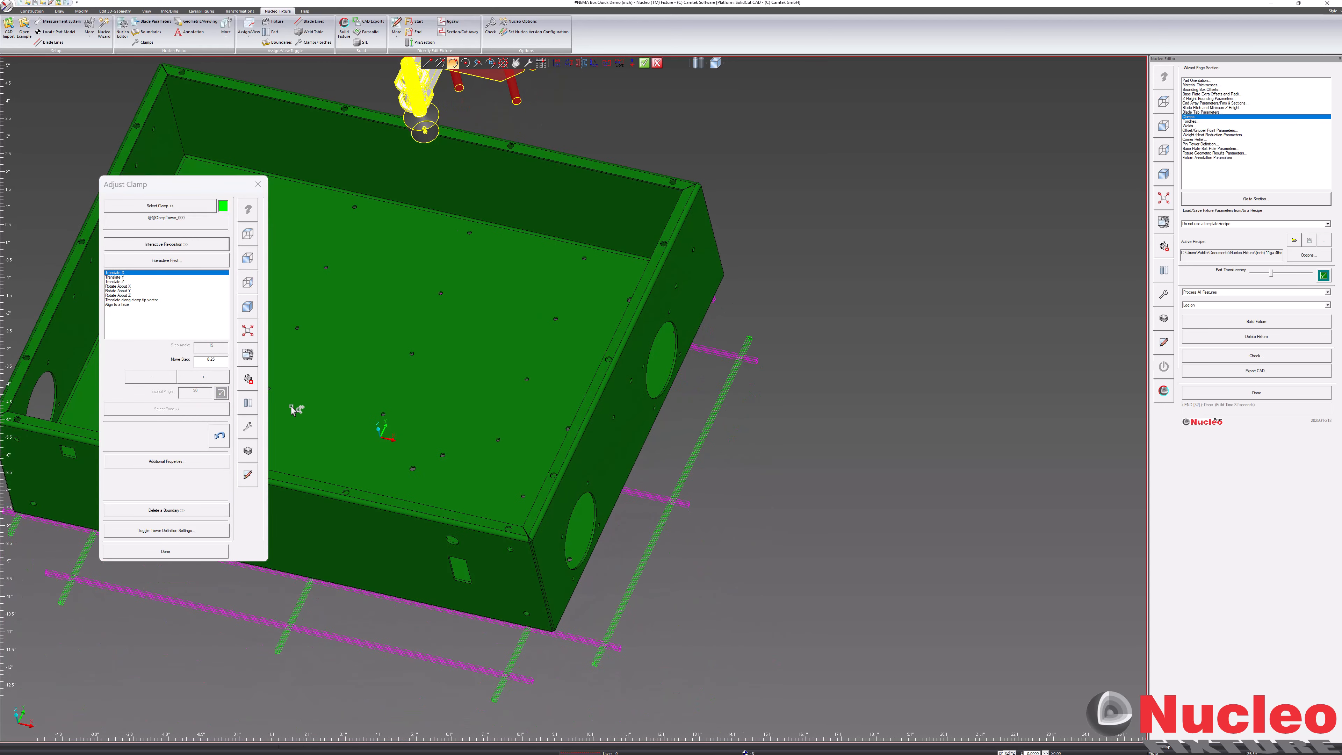
click(248, 233)
scroll(731, 216, up, 3)
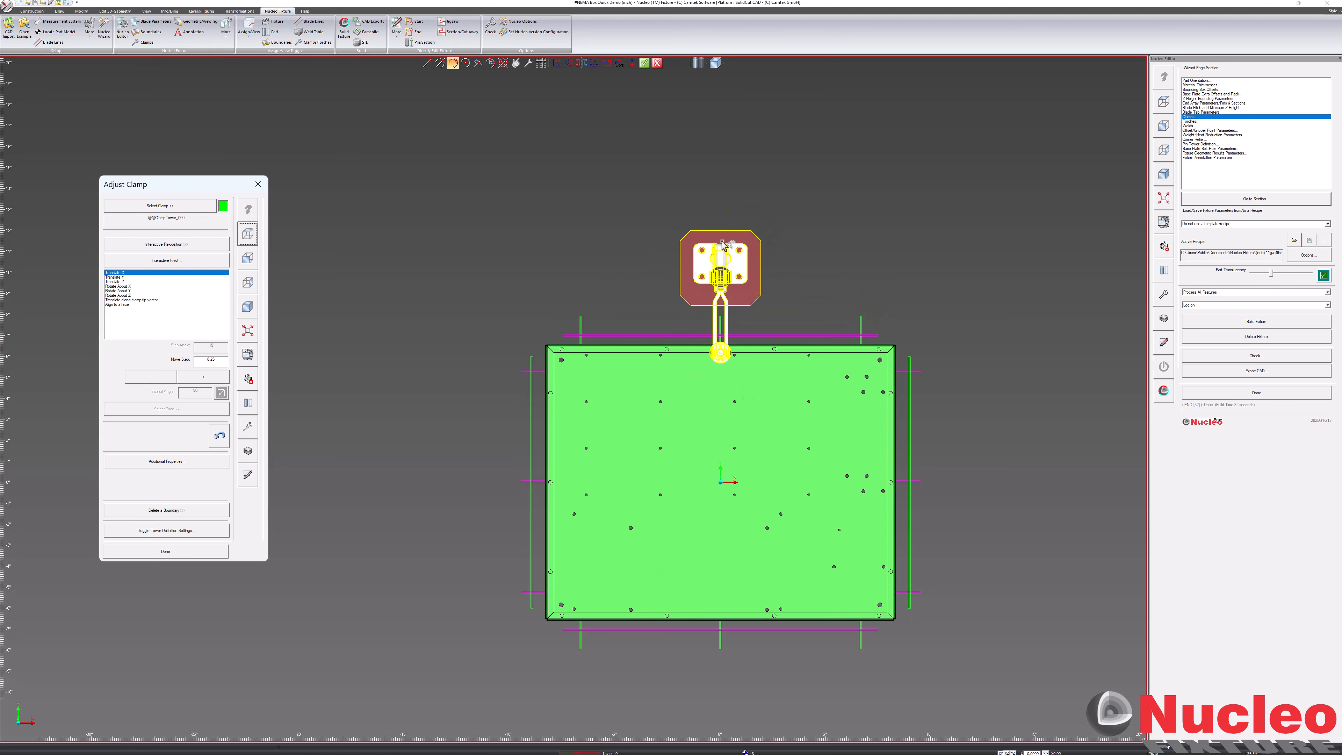
scroll(722, 244, up, 3)
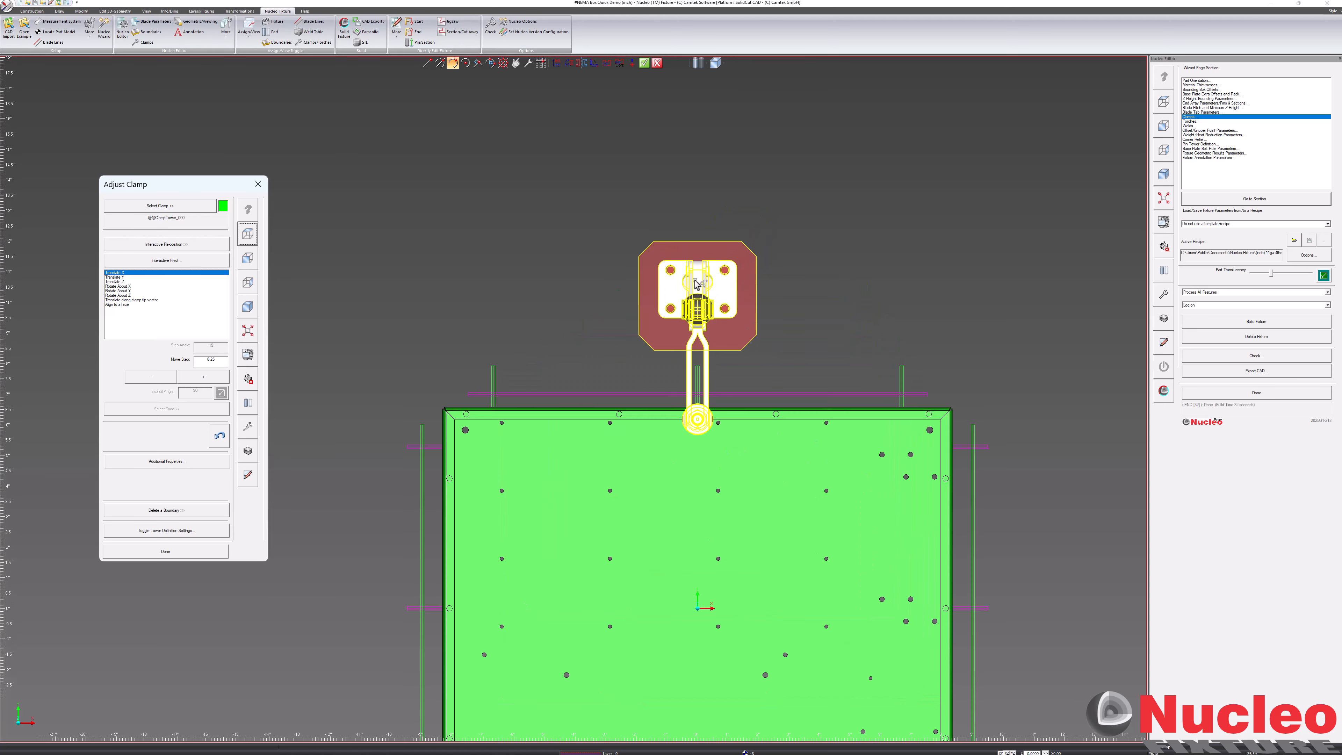
click(123, 278)
click(121, 271)
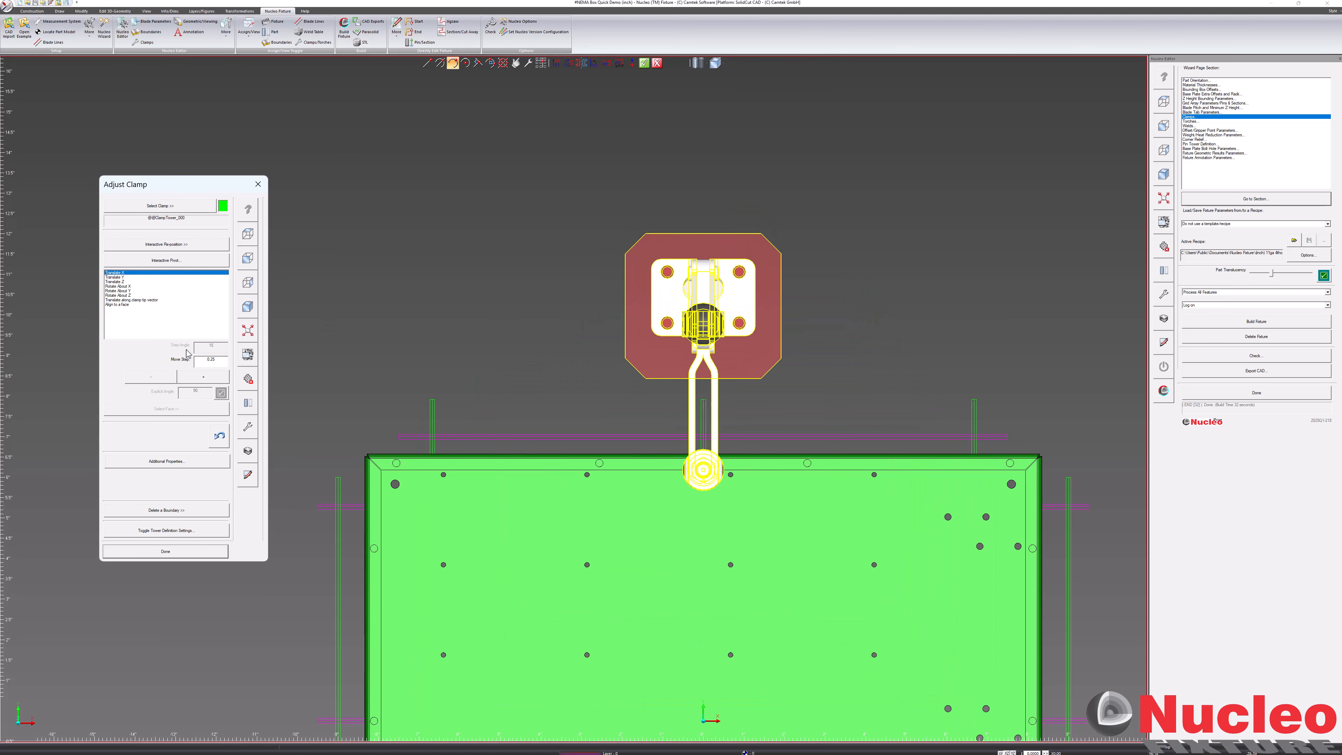
click(207, 376)
click(206, 376)
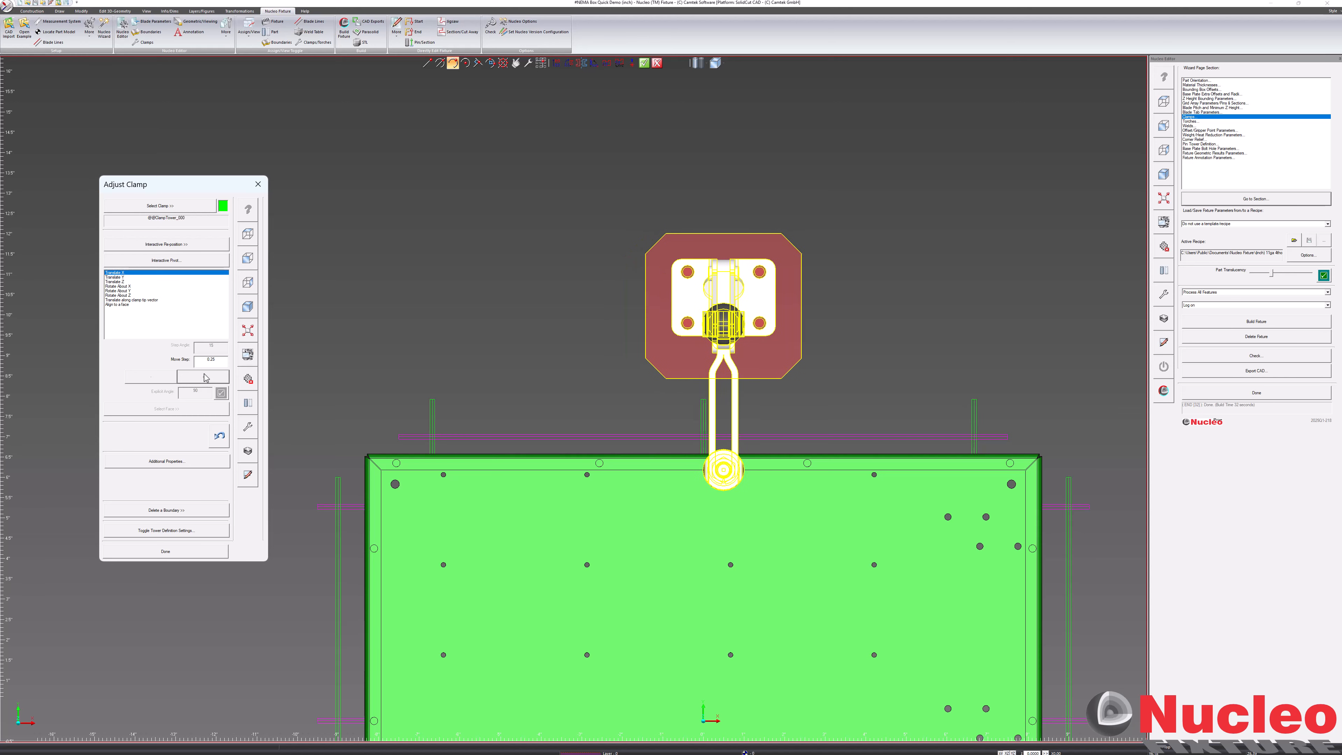
click(206, 377)
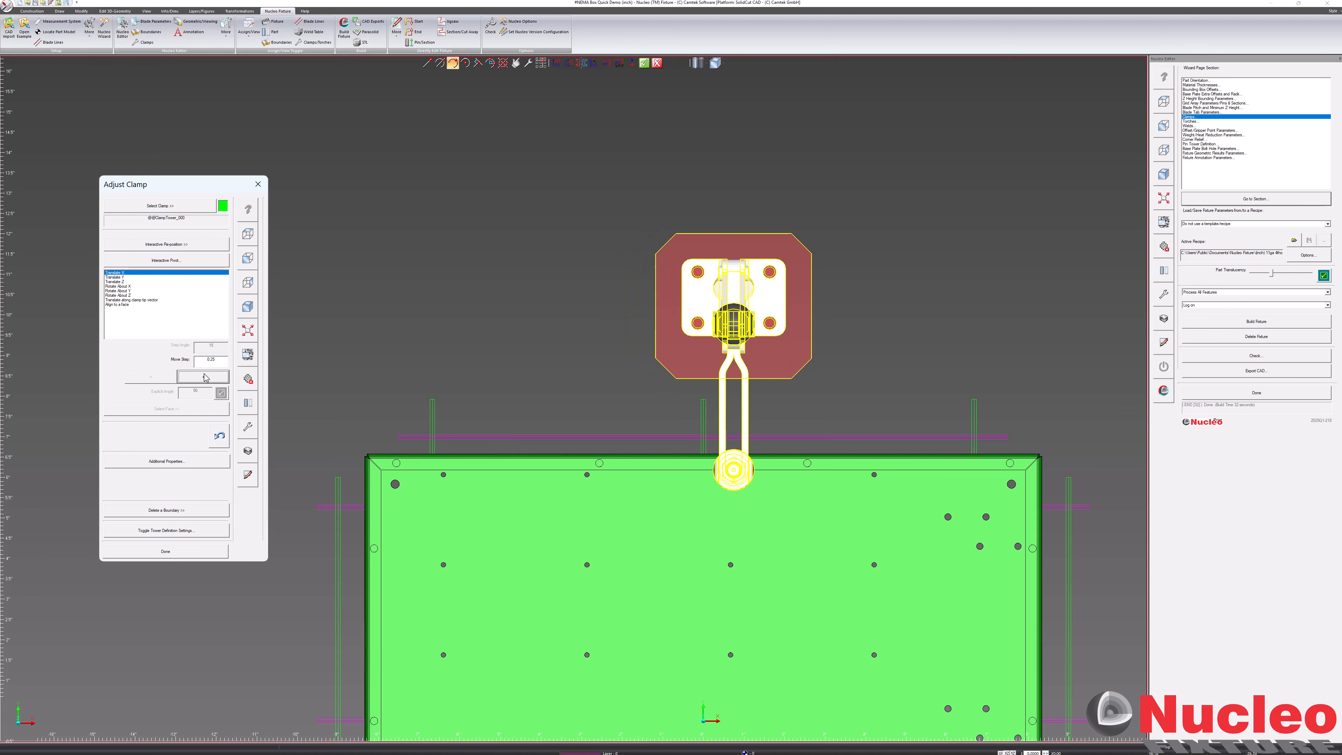
- Rotate the clamp two positive angle steps about Z, apply the adjustment and close the clamp section
click(127, 295)
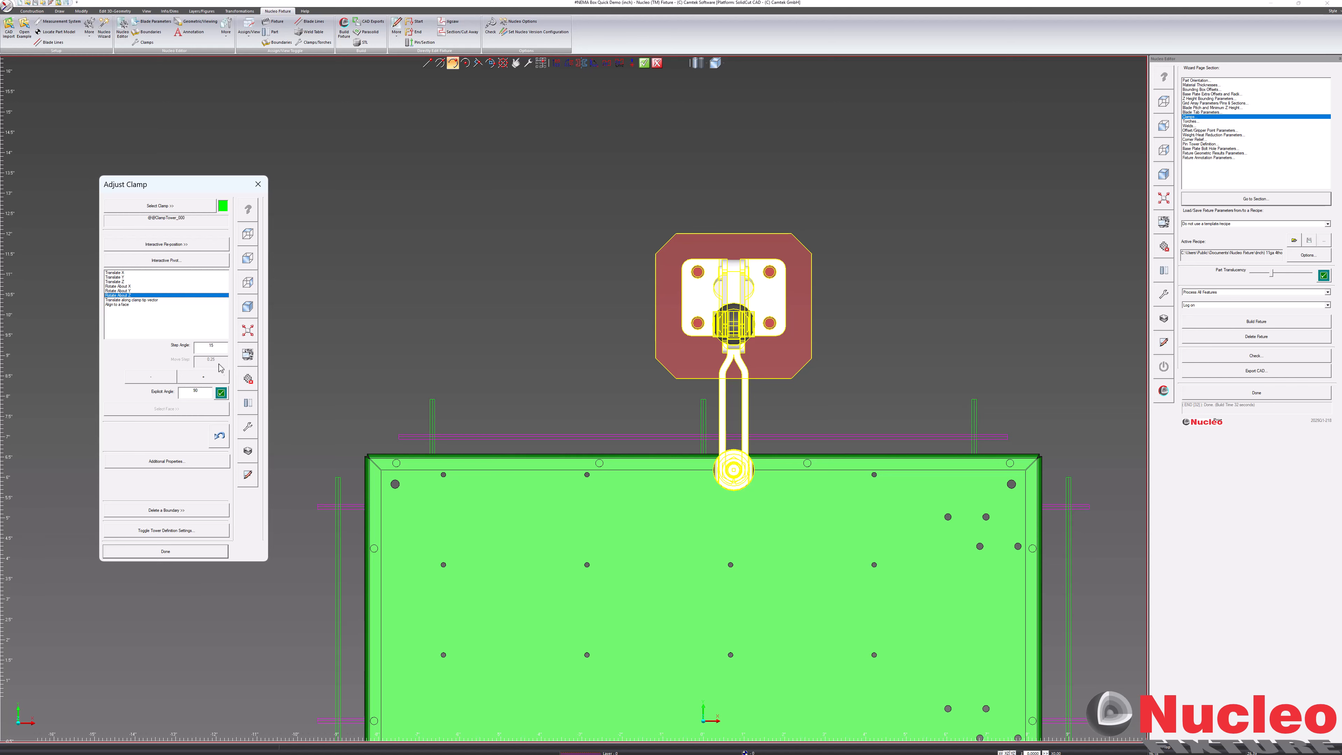
click(222, 377)
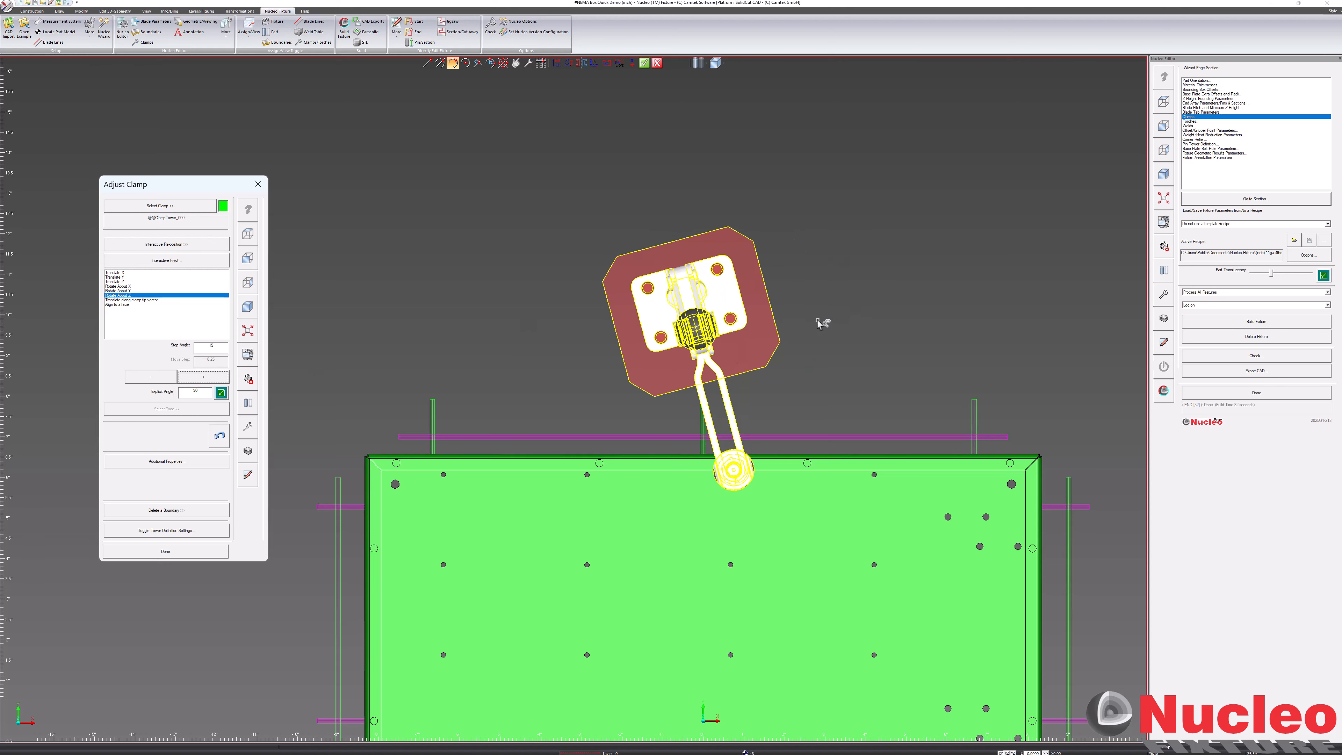
click(217, 378)
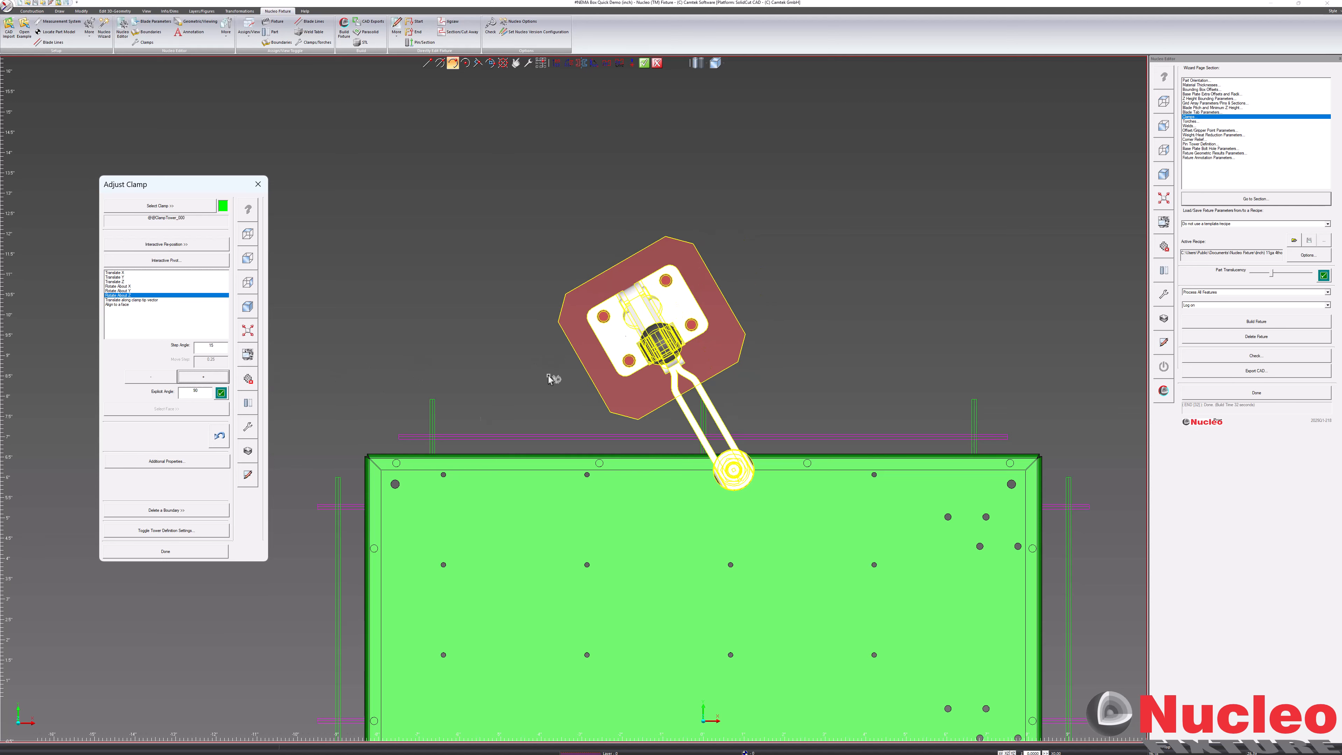
click(165, 551)
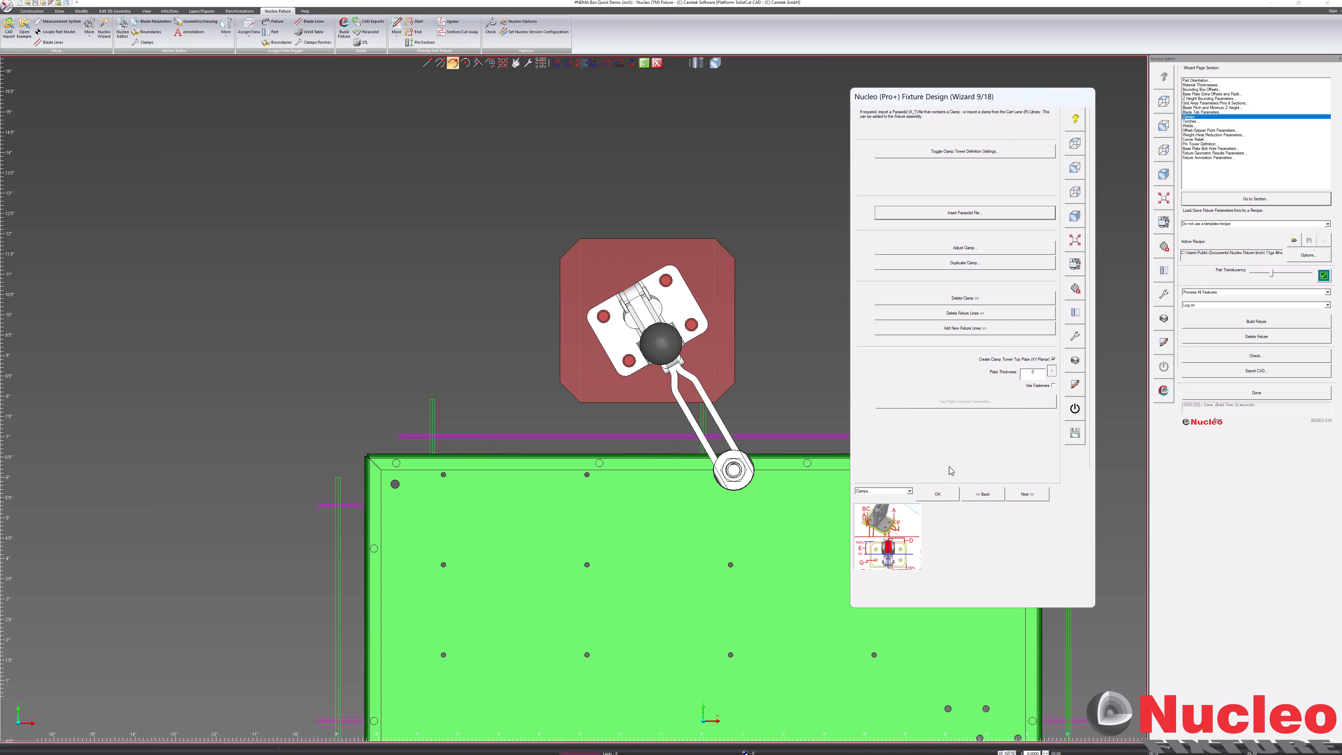
click(945, 495)
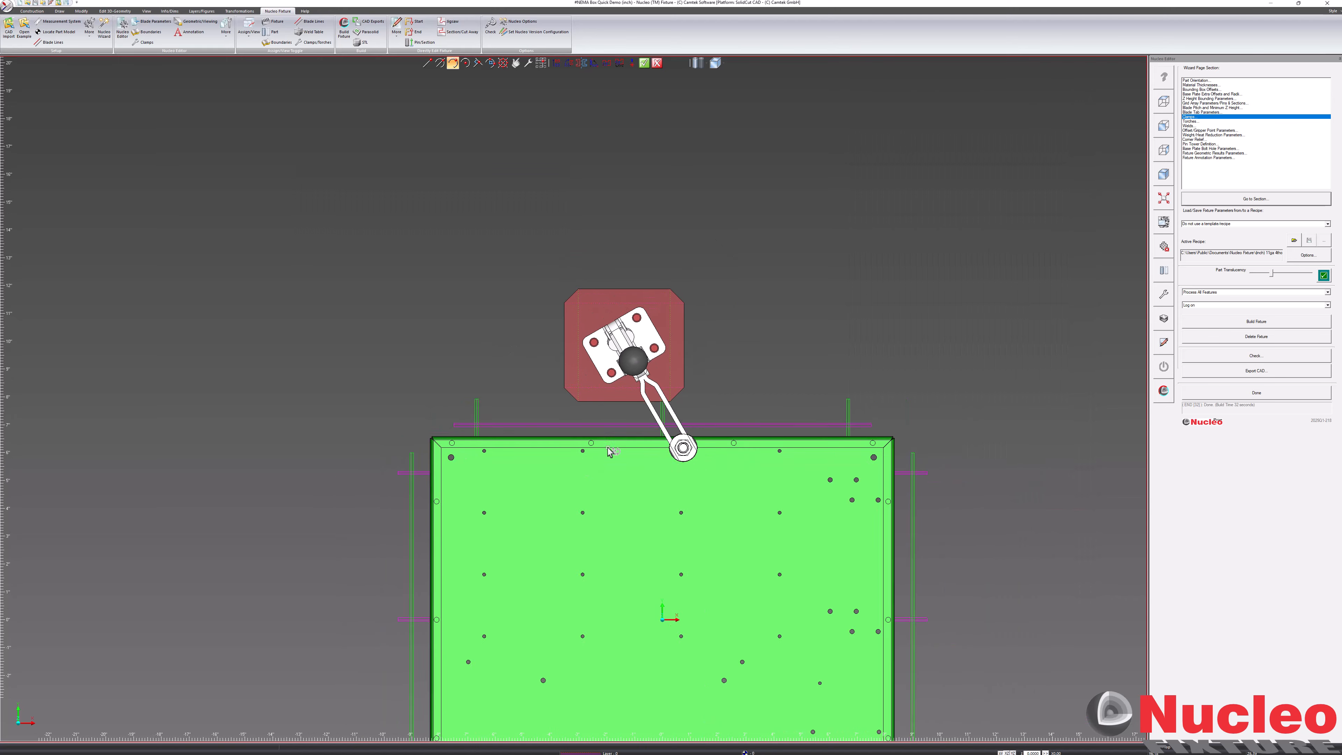
- Reopen the clamp section and rotate the clamp back by two negative angle steps about Z, applying the adjustment
middle_drag(644, 362, 515, 380)
click(1214, 202)
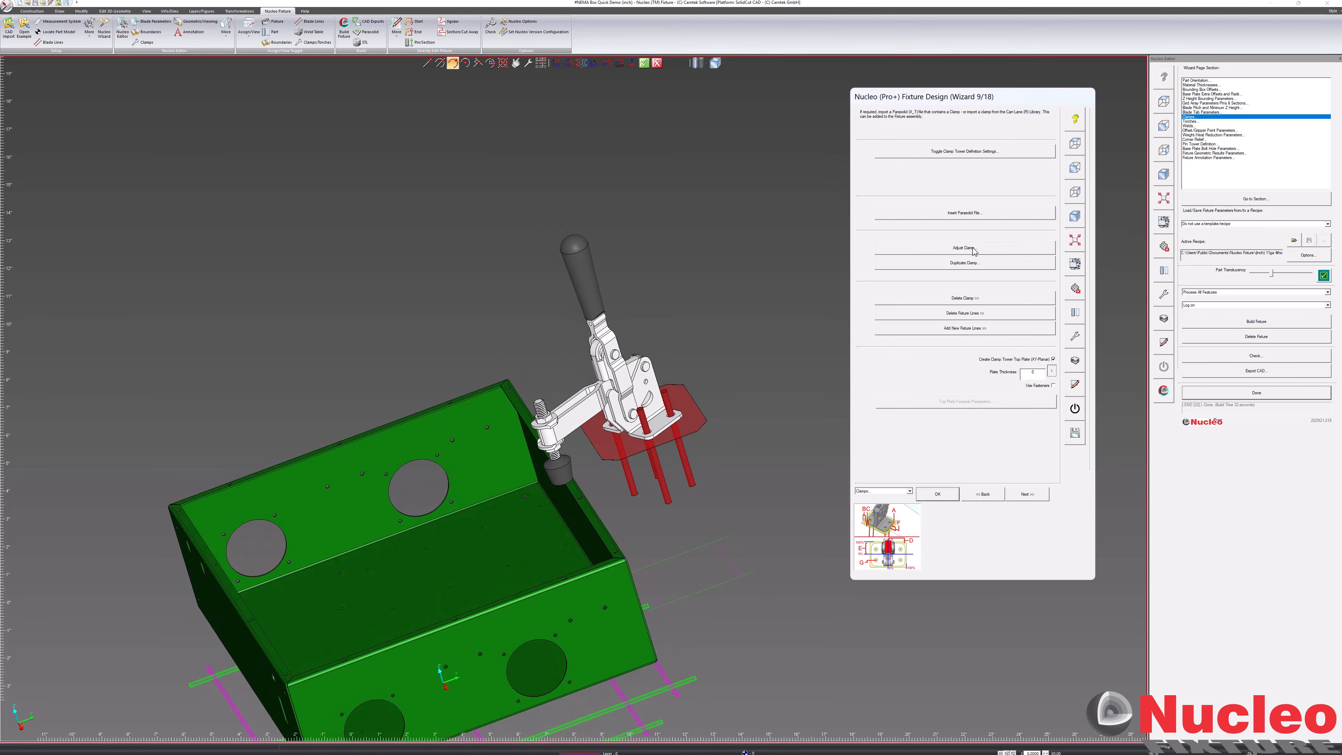
click(973, 249)
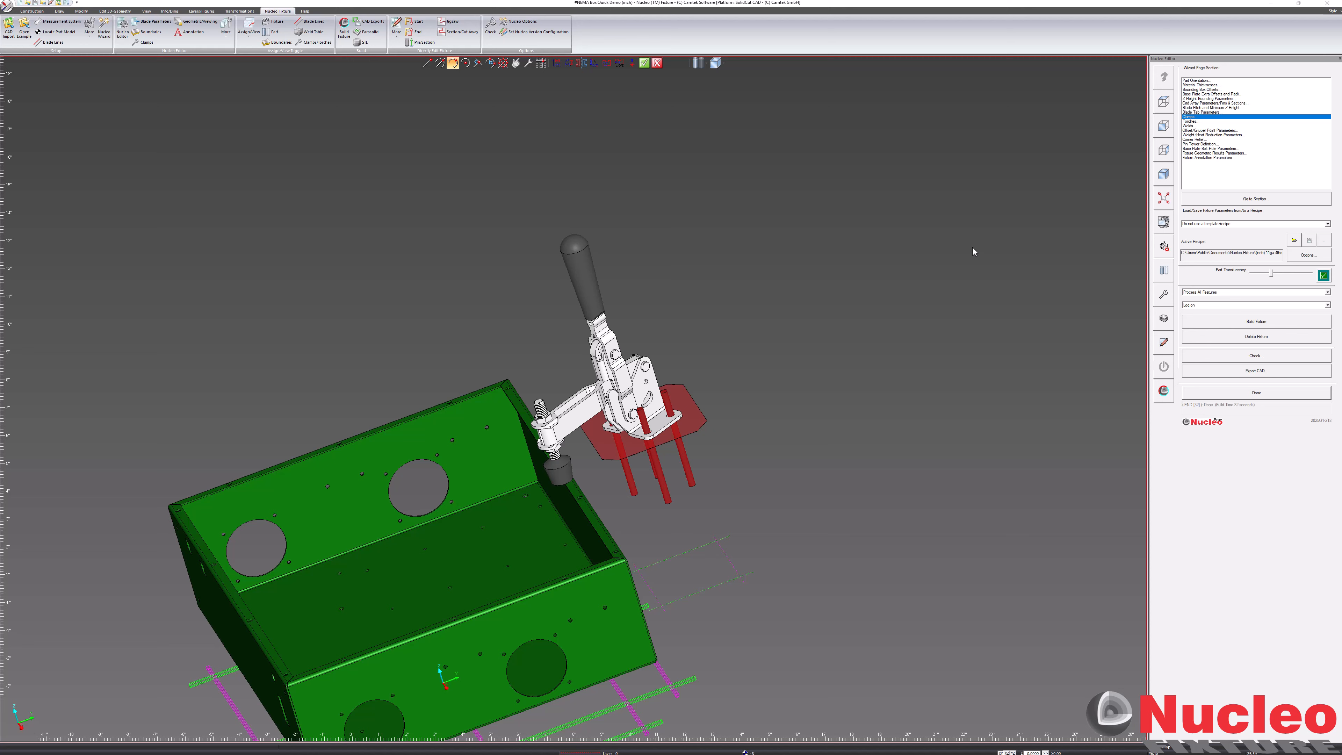
click(644, 394)
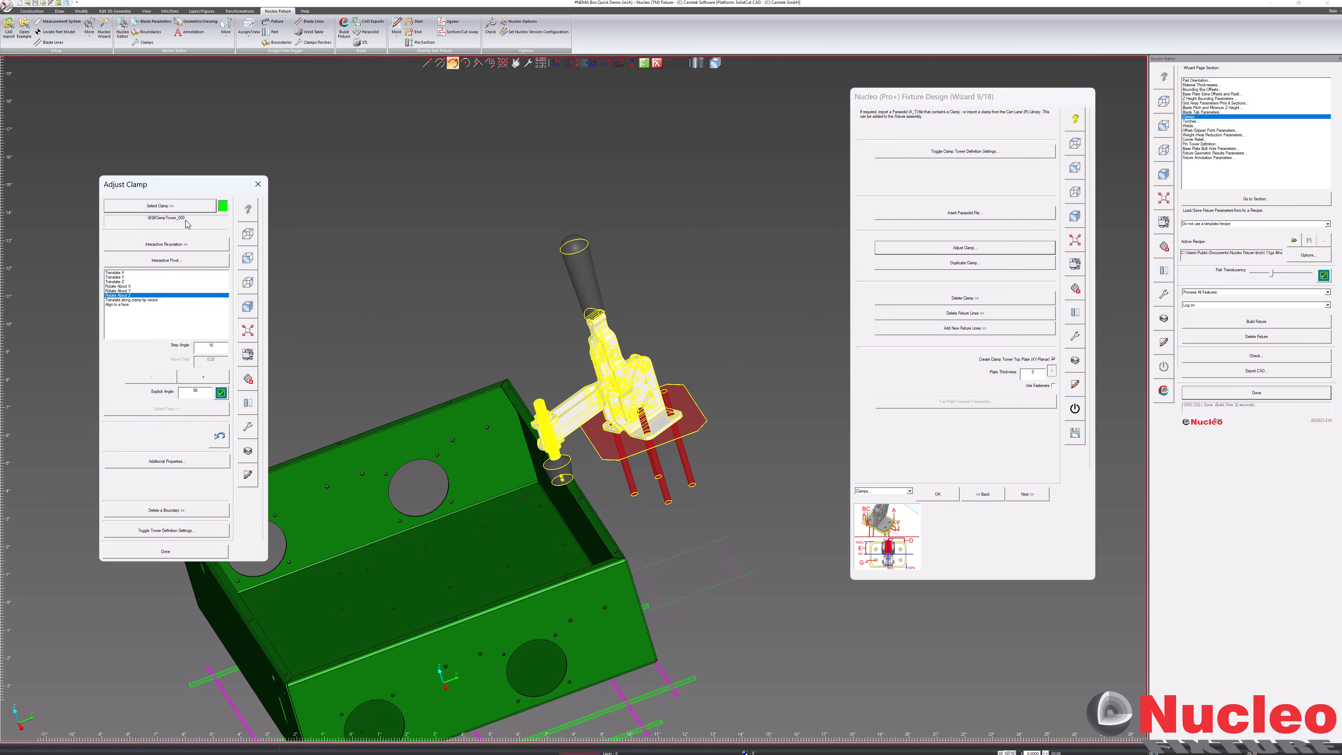
click(248, 234)
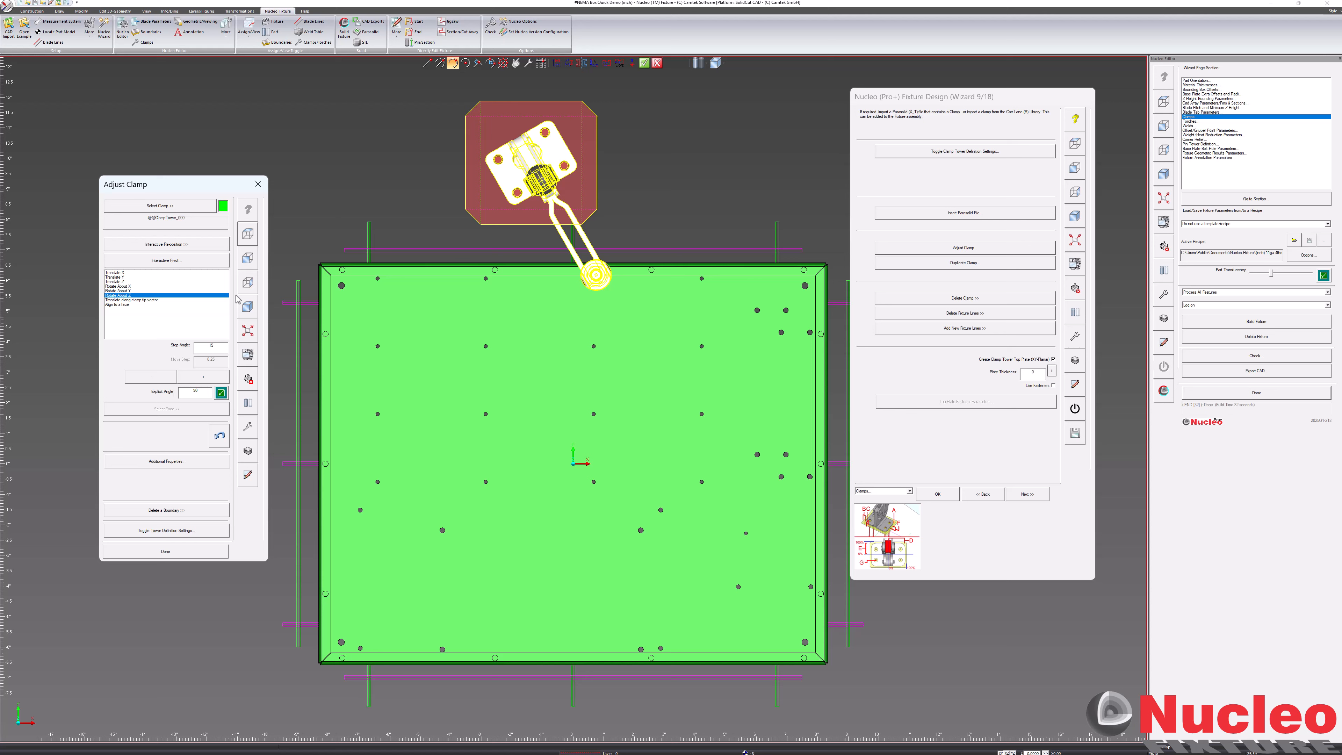
click(165, 378)
click(165, 377)
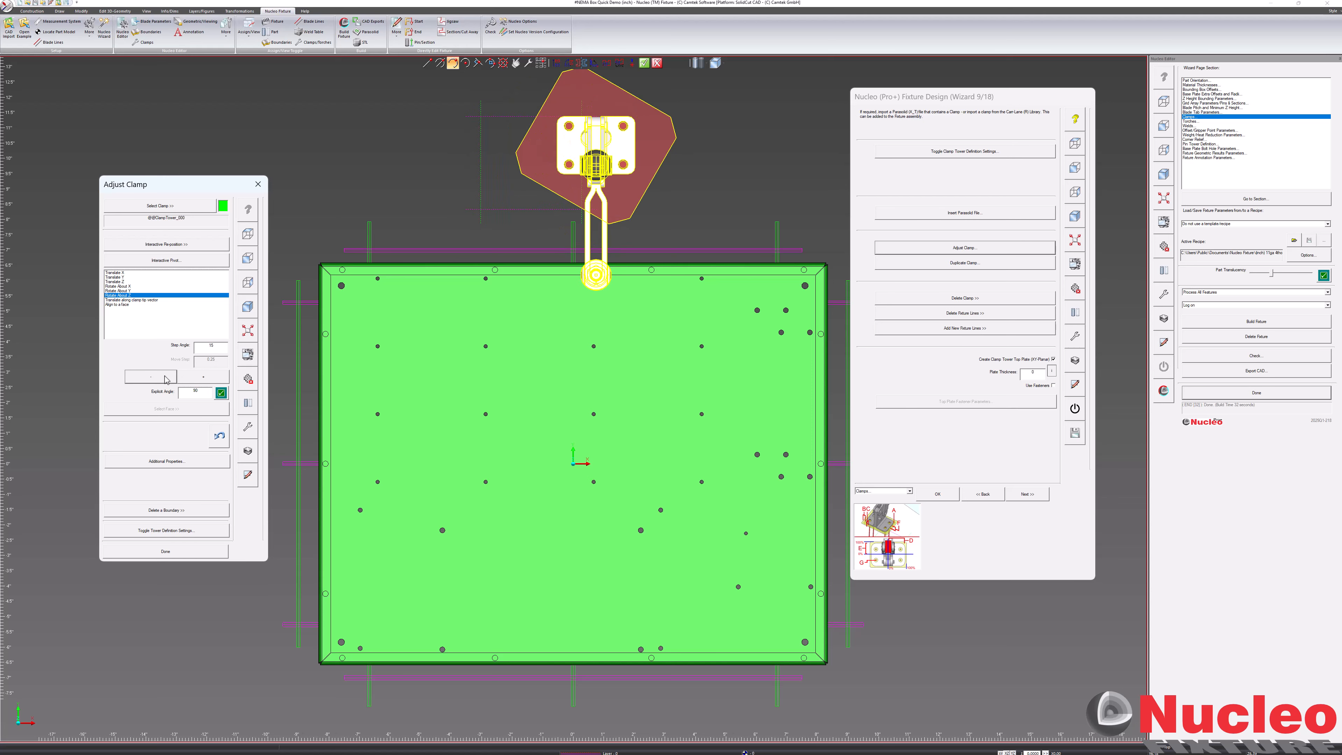
click(175, 555)
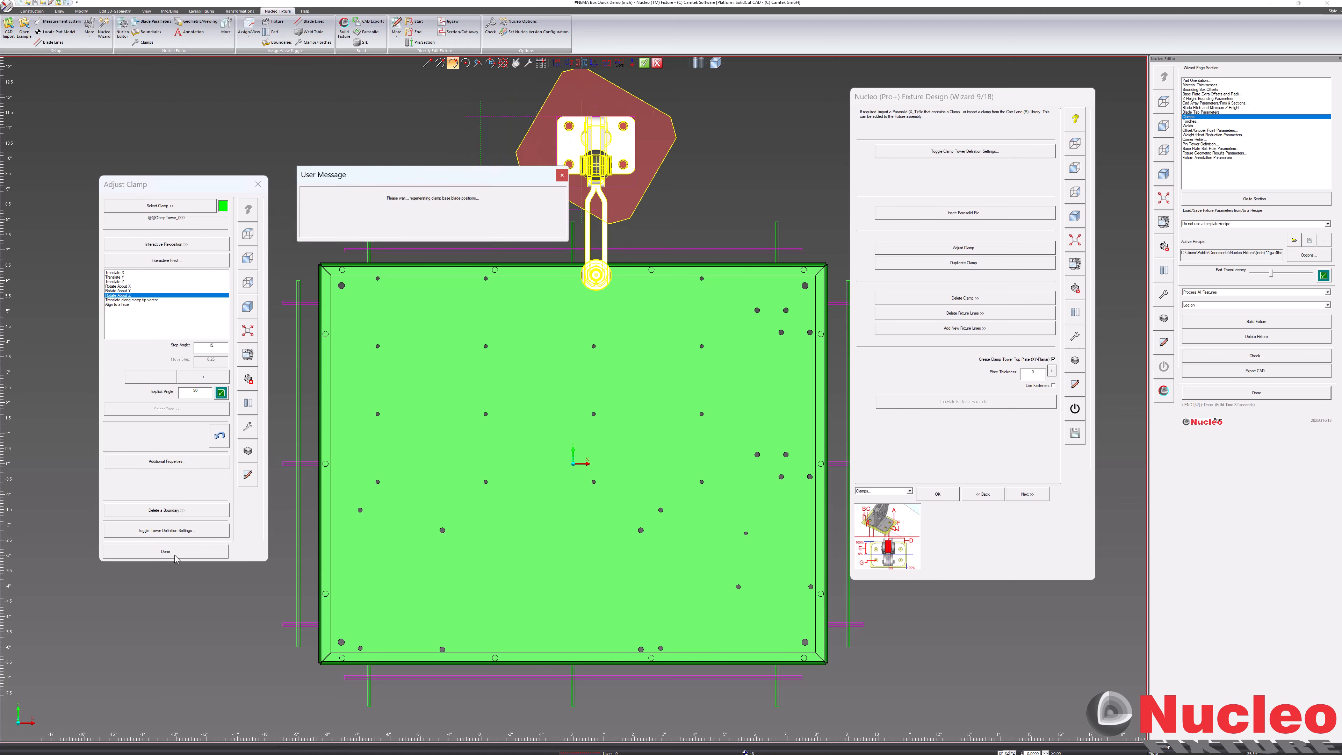
- Show the clamp tower definition settings and delete the existing fixture lines around the clamp base
click(949, 151)
scroll(734, 120, up, 3)
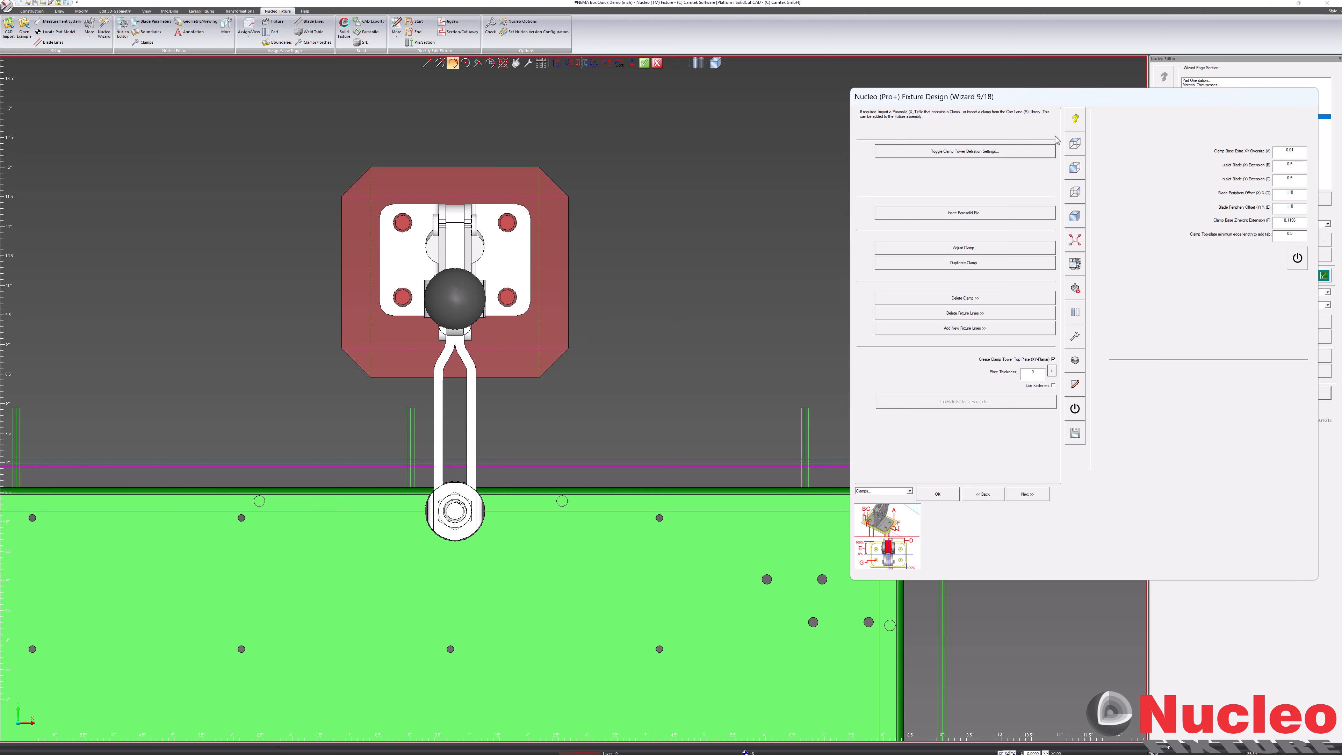
click(950, 318)
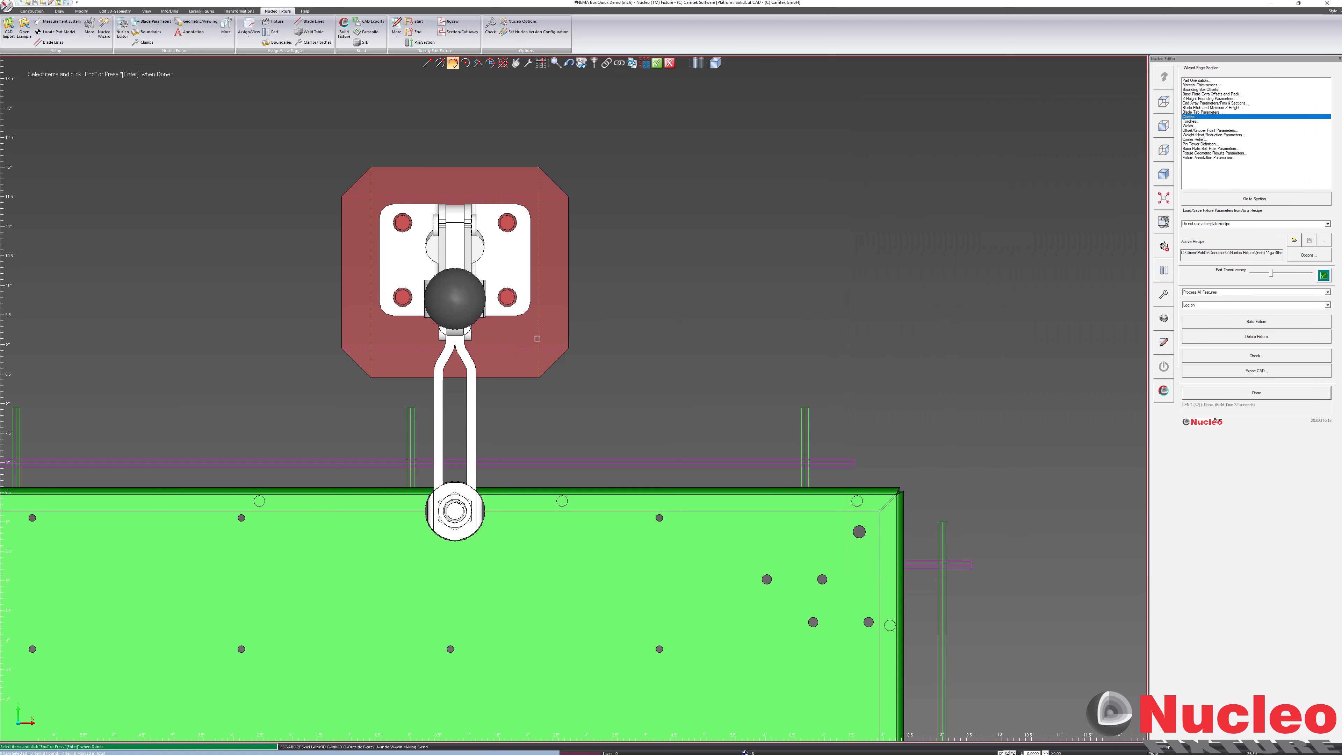
click(538, 338)
key(Return)
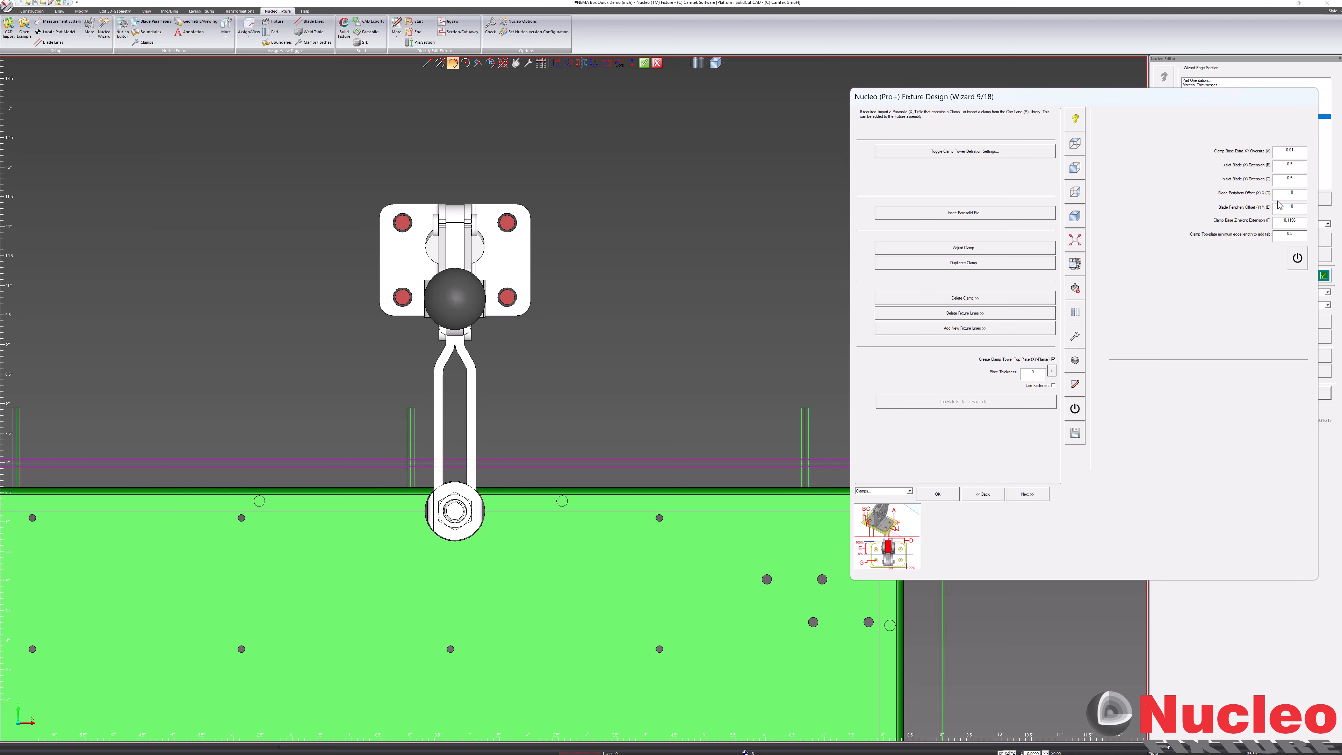
- Set both slot-blade extensions to .375, reduce the blade periphery offsets, and add new fixture lines from the clamp's base plate
double_click(1299, 195)
click(955, 328)
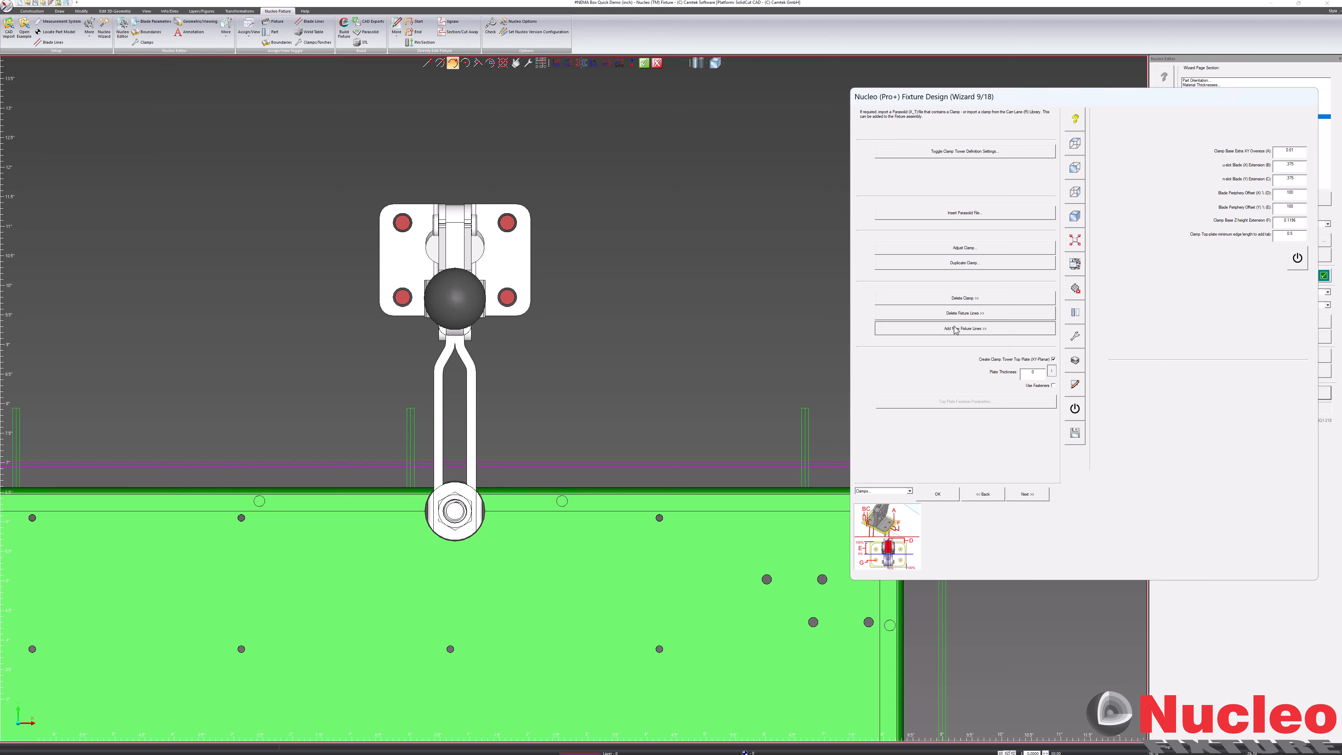
click(513, 274)
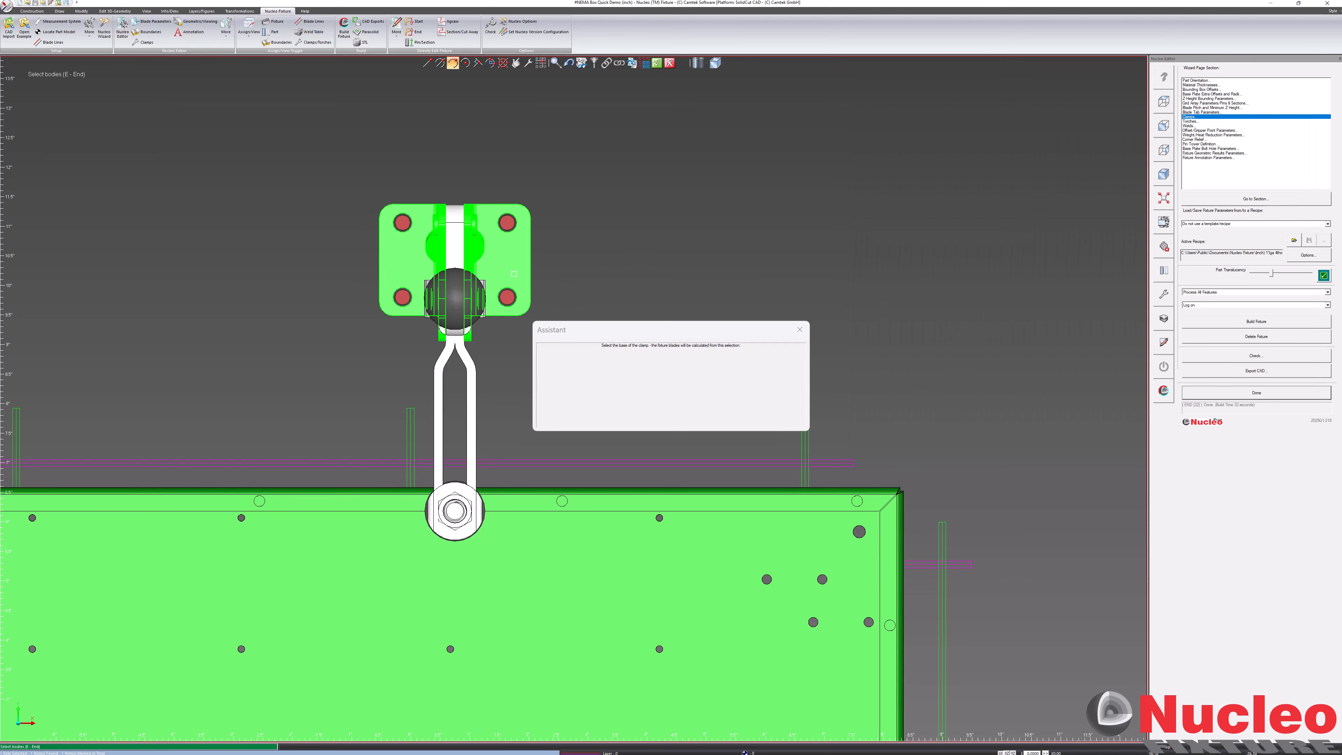
key(e)
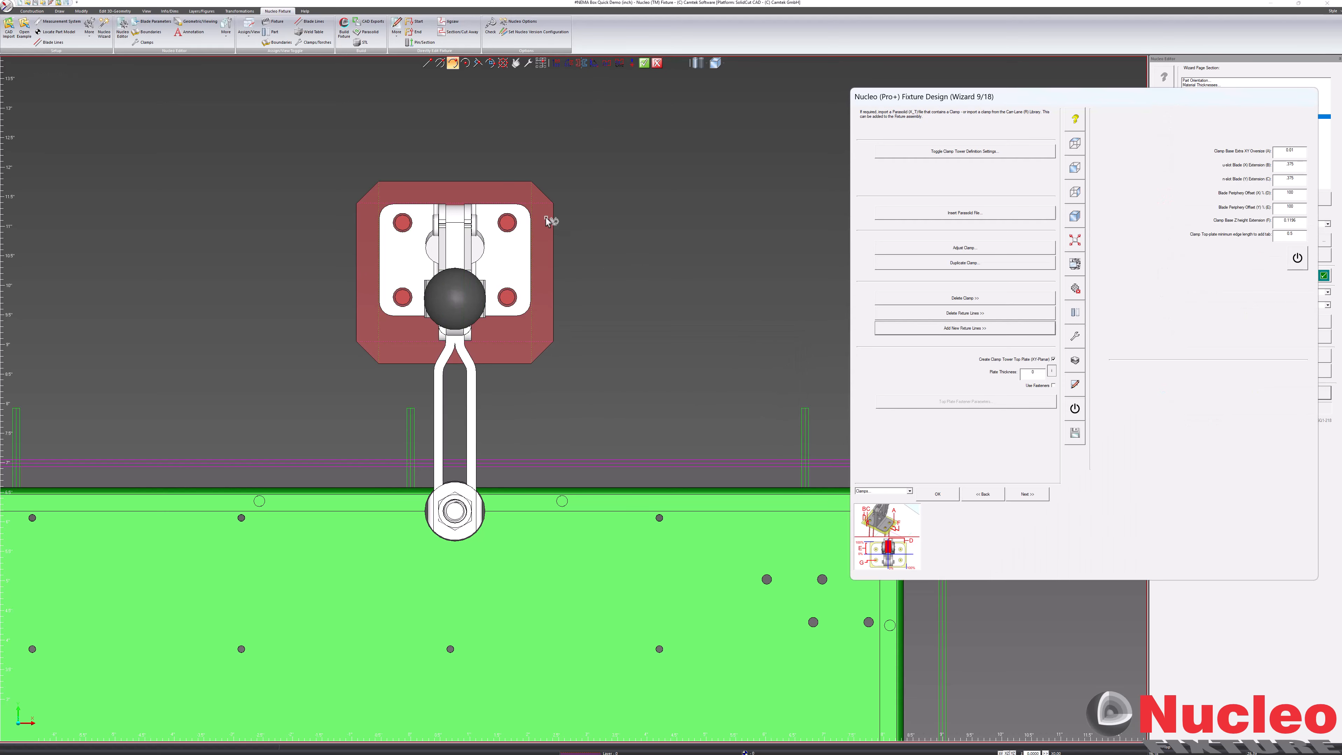
click(942, 498)
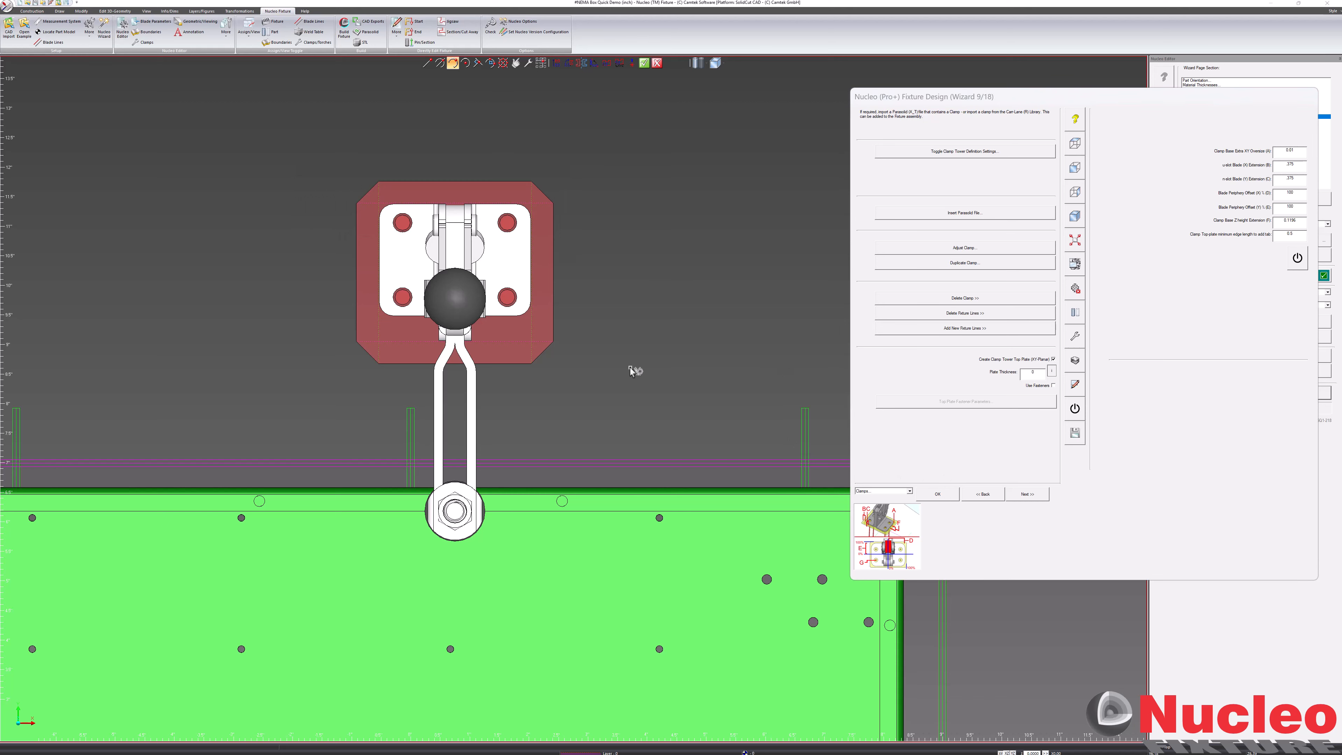
- Build the fixture with the clamp tower, discarding the existing fixture, and dismiss the log warning and fixture report
middle_drag(636, 382, 538, 390)
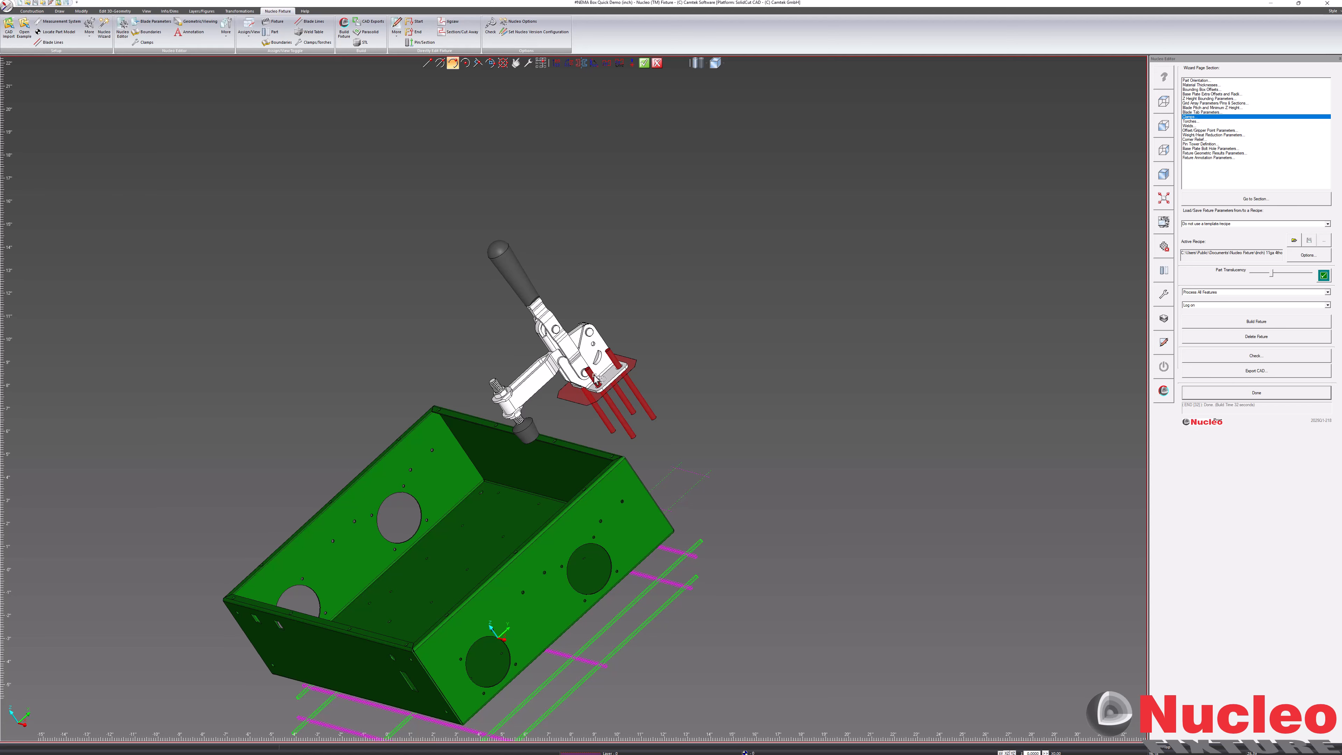
click(1235, 323)
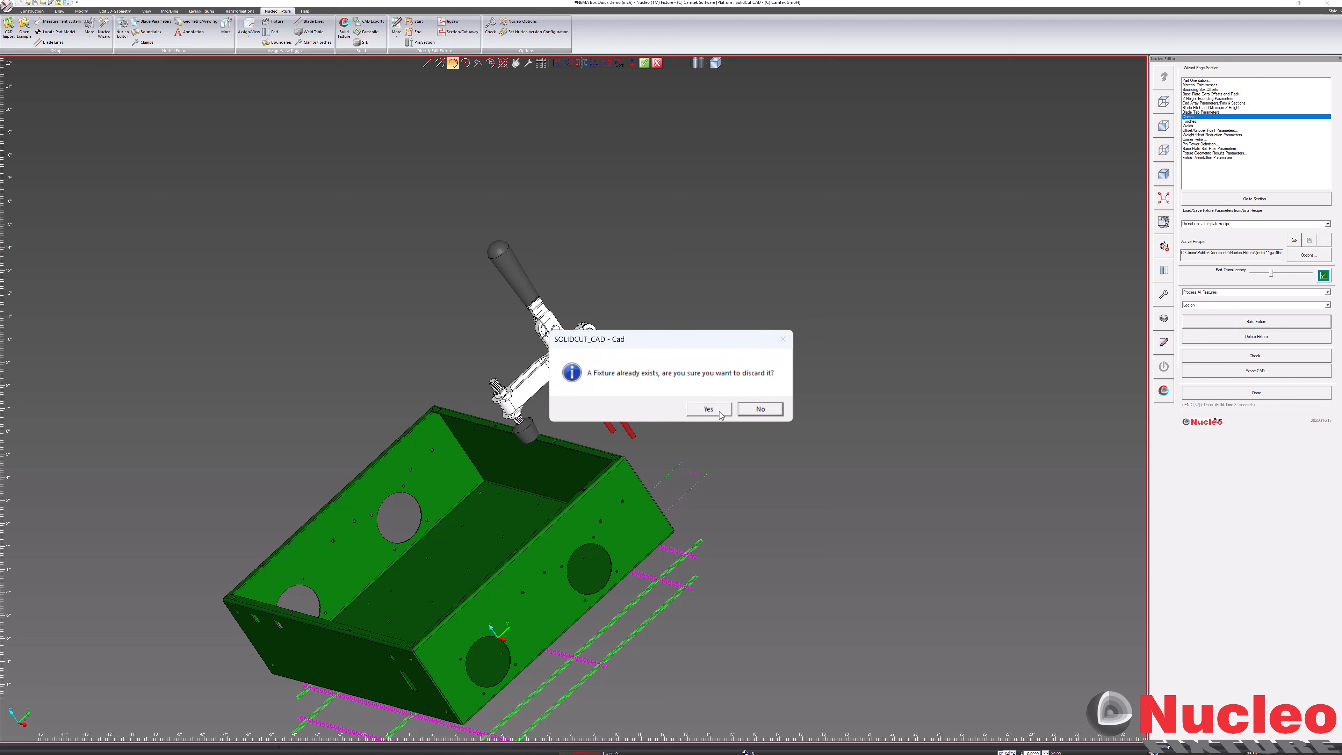
click(708, 409)
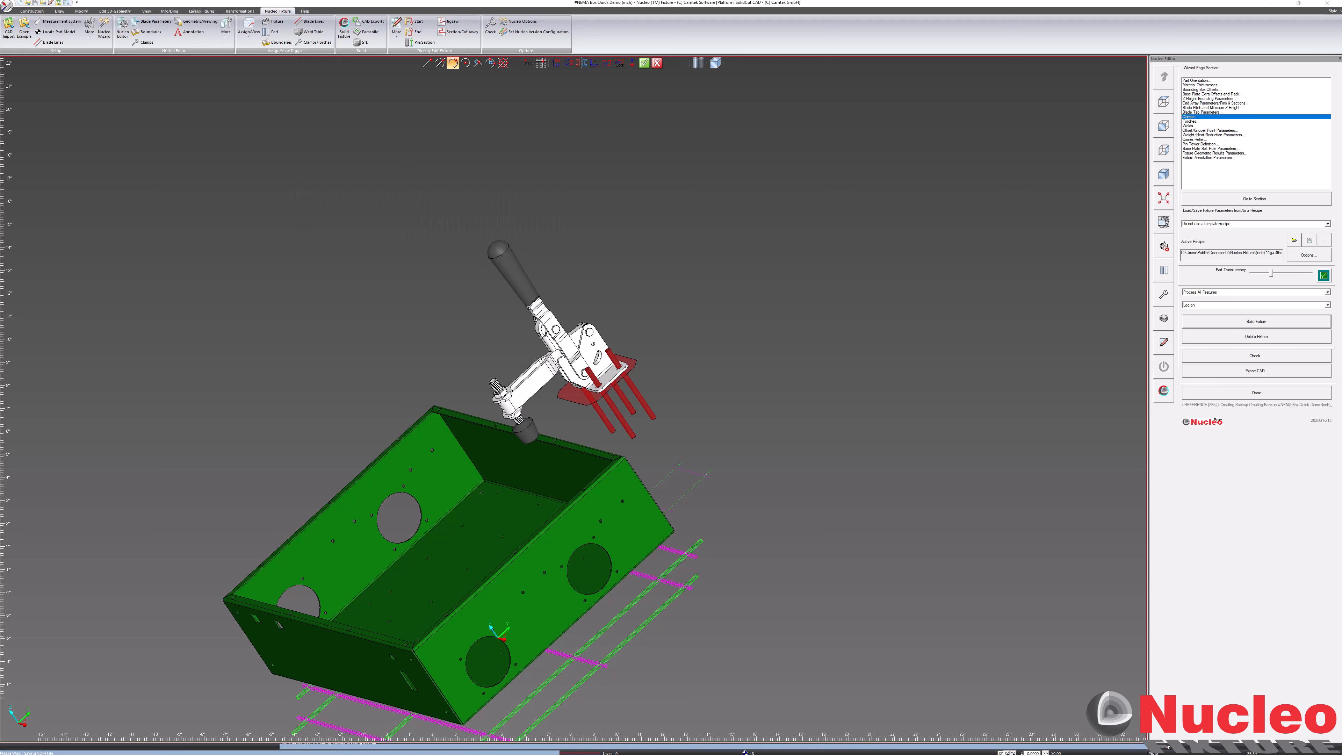
click(765, 415)
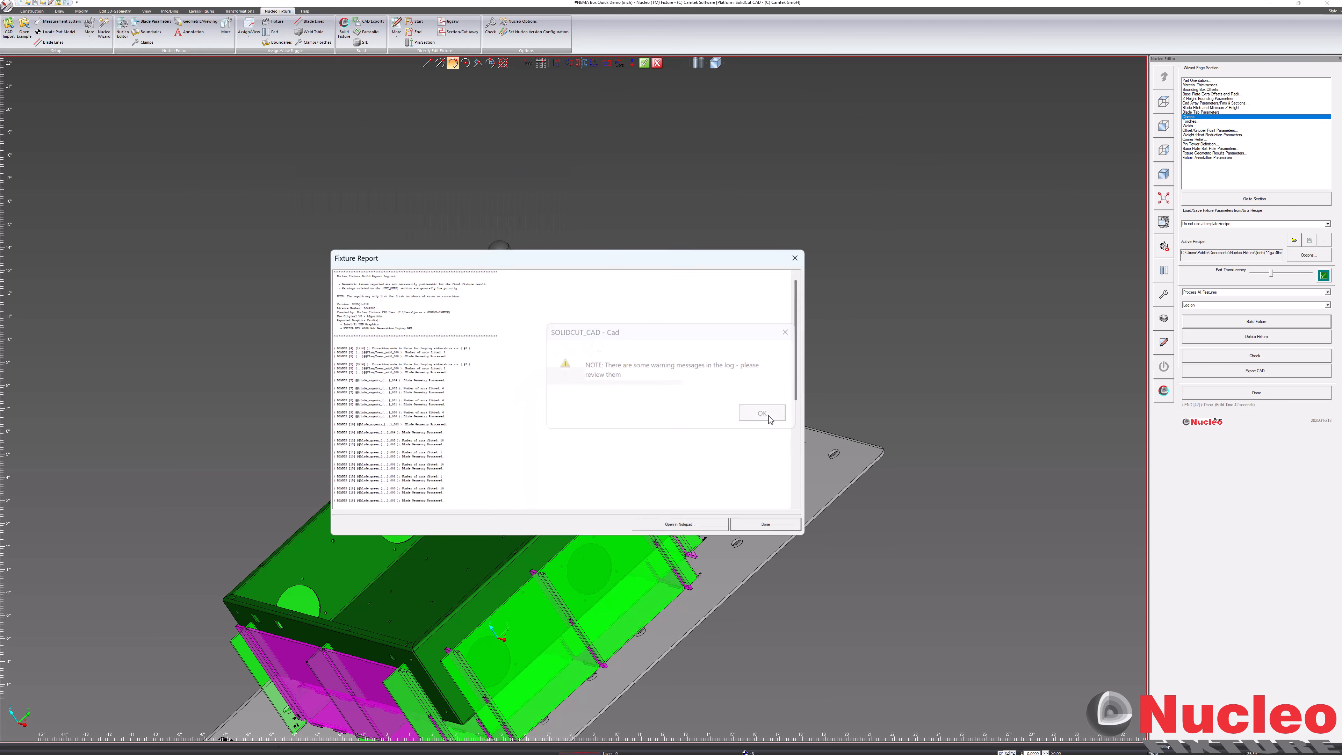
click(784, 535)
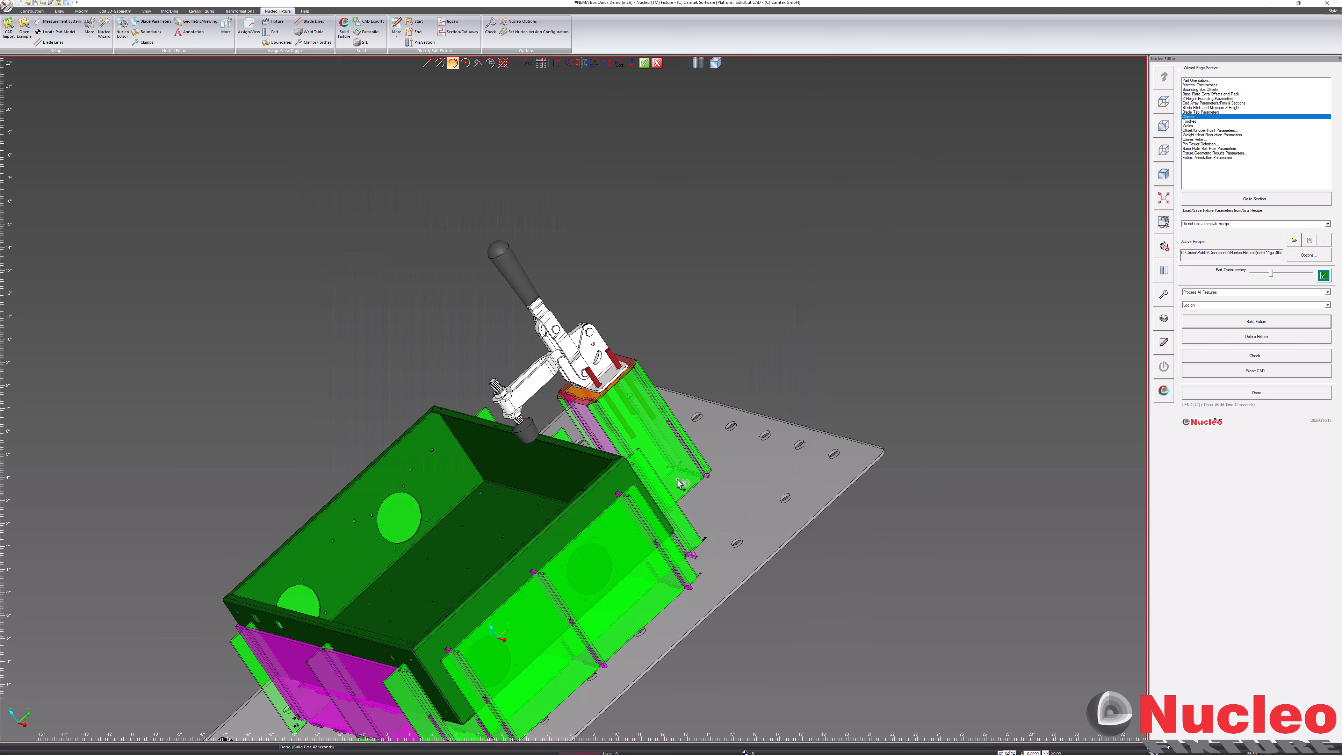
- Inspect the clamp tower up close, hiding the clamp temporarily to examine the top plate and its mounting holes
scroll(627, 474, up, 1)
middle_drag(626, 474, 579, 525)
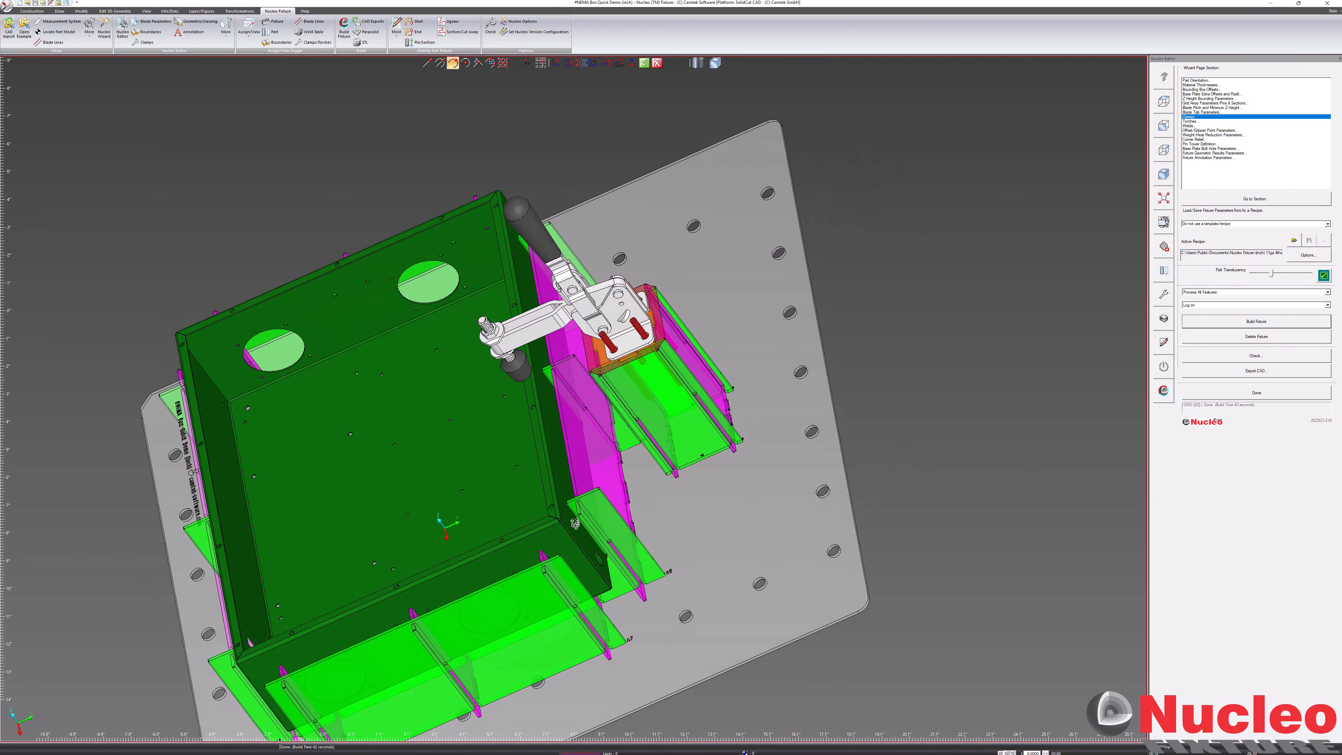
scroll(668, 436, up, 3)
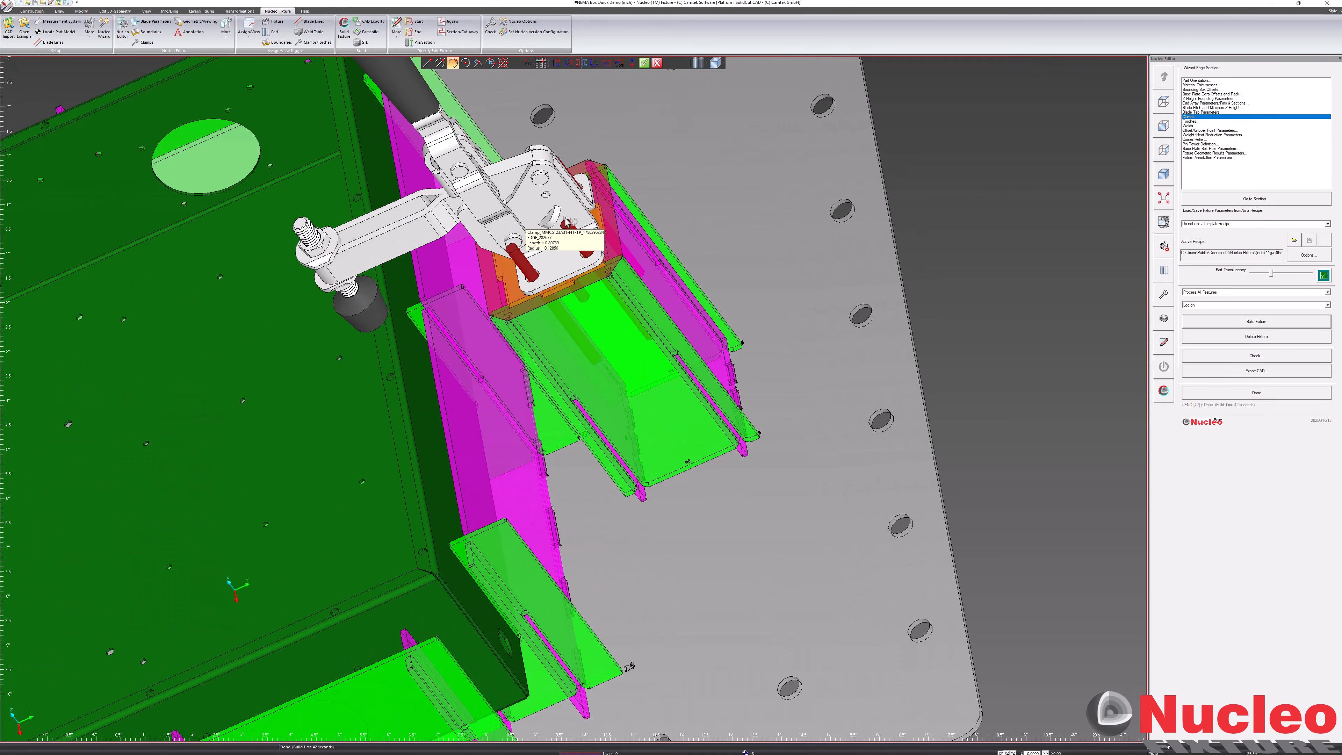
click(1165, 296)
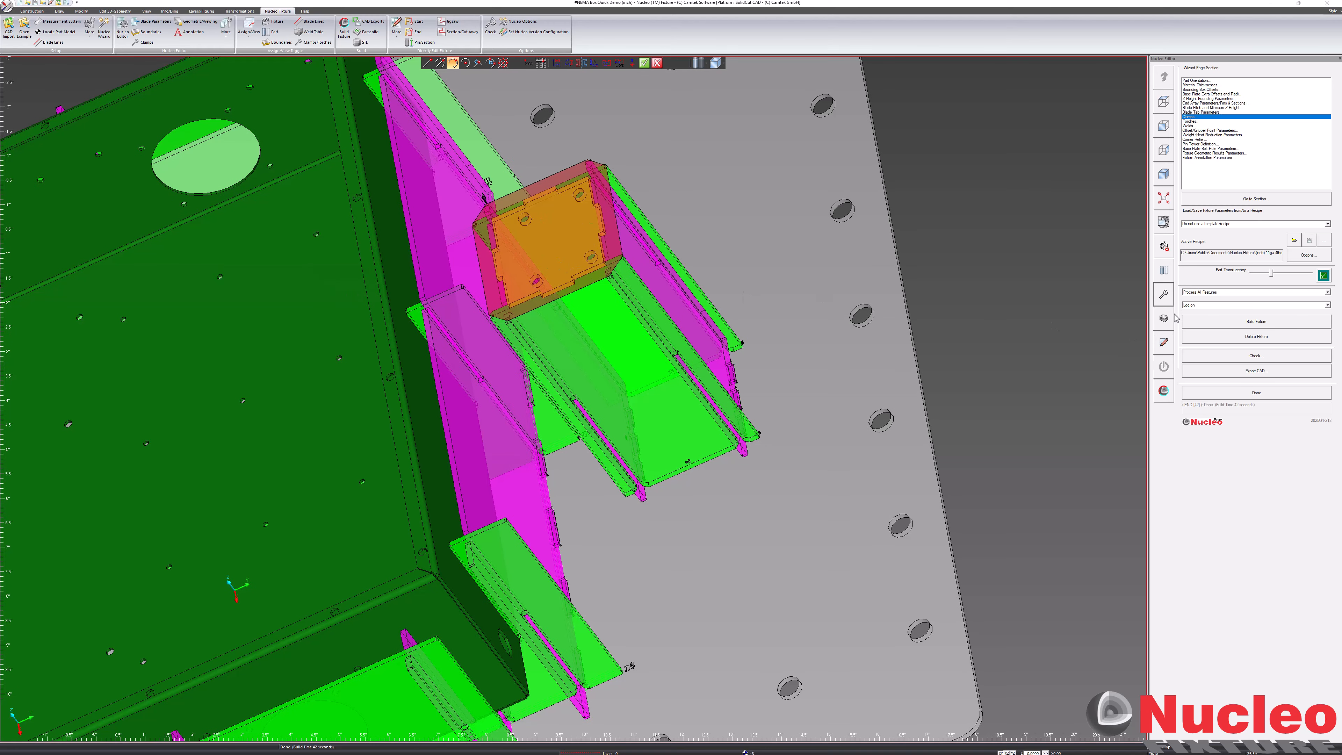
click(1165, 296)
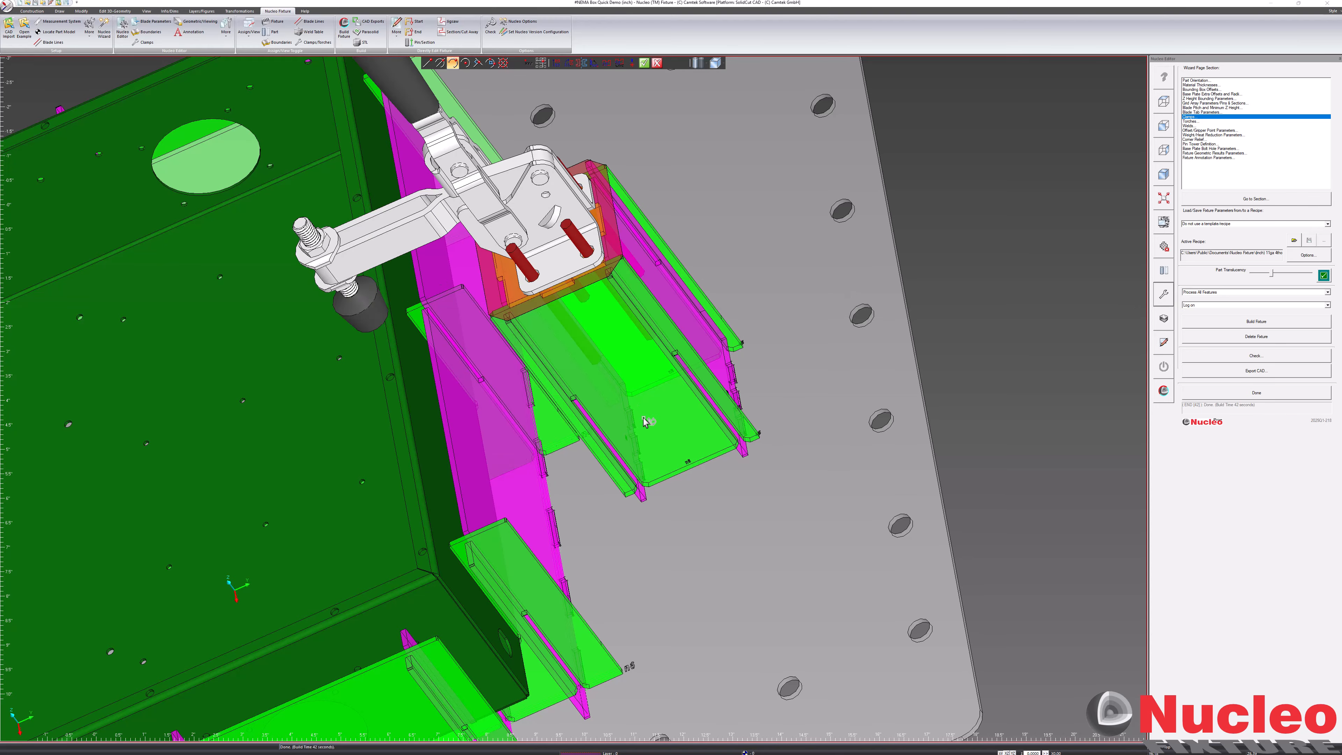
drag(645, 421, 817, 446)
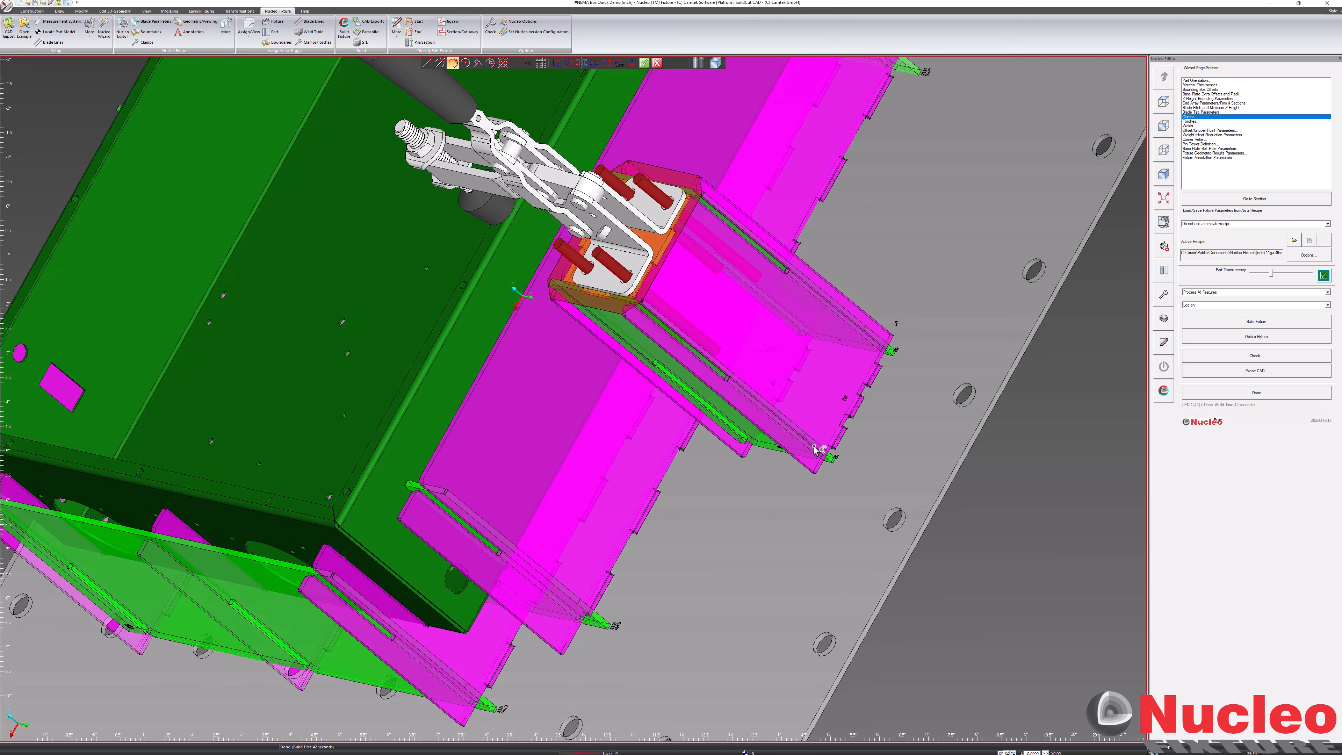
- Finish the fixture design wizard and view the whole box fixture with its clamp from the front
click(1229, 392)
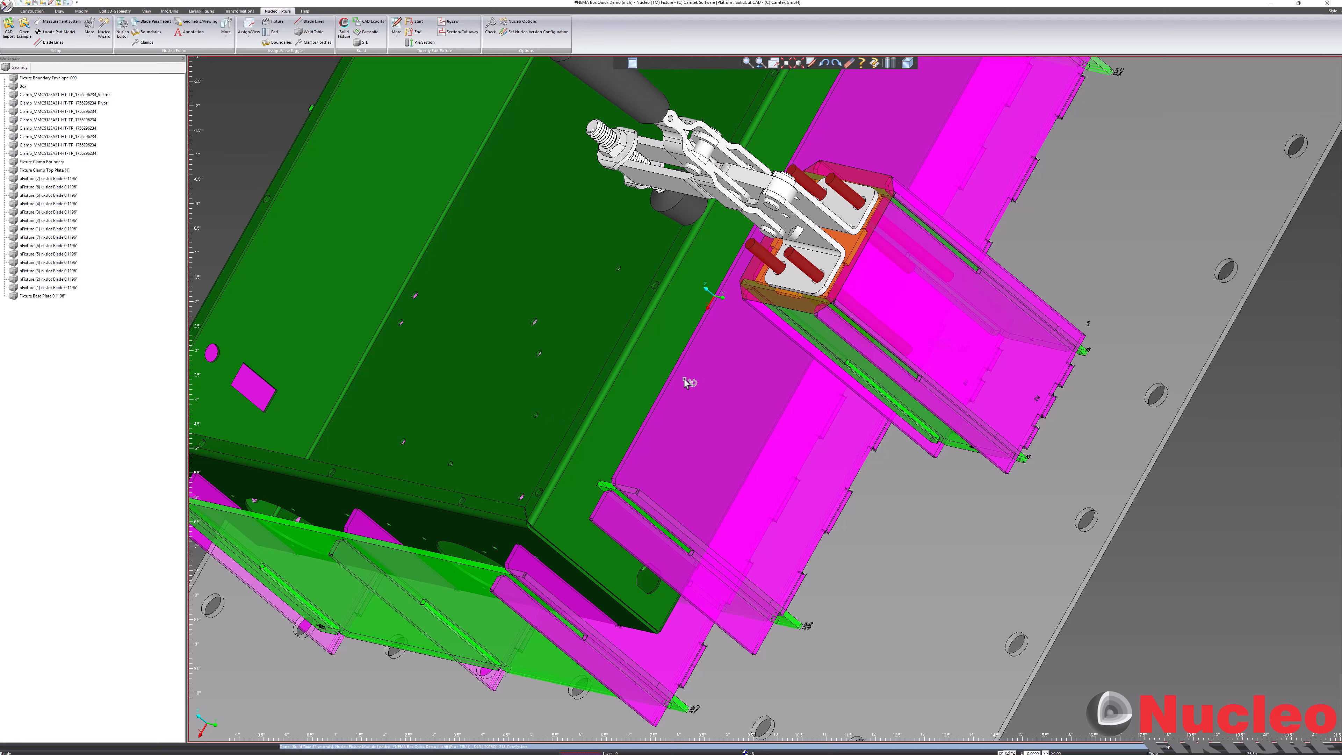
scroll(675, 385, down, 3)
middle_drag(677, 392, 872, 308)
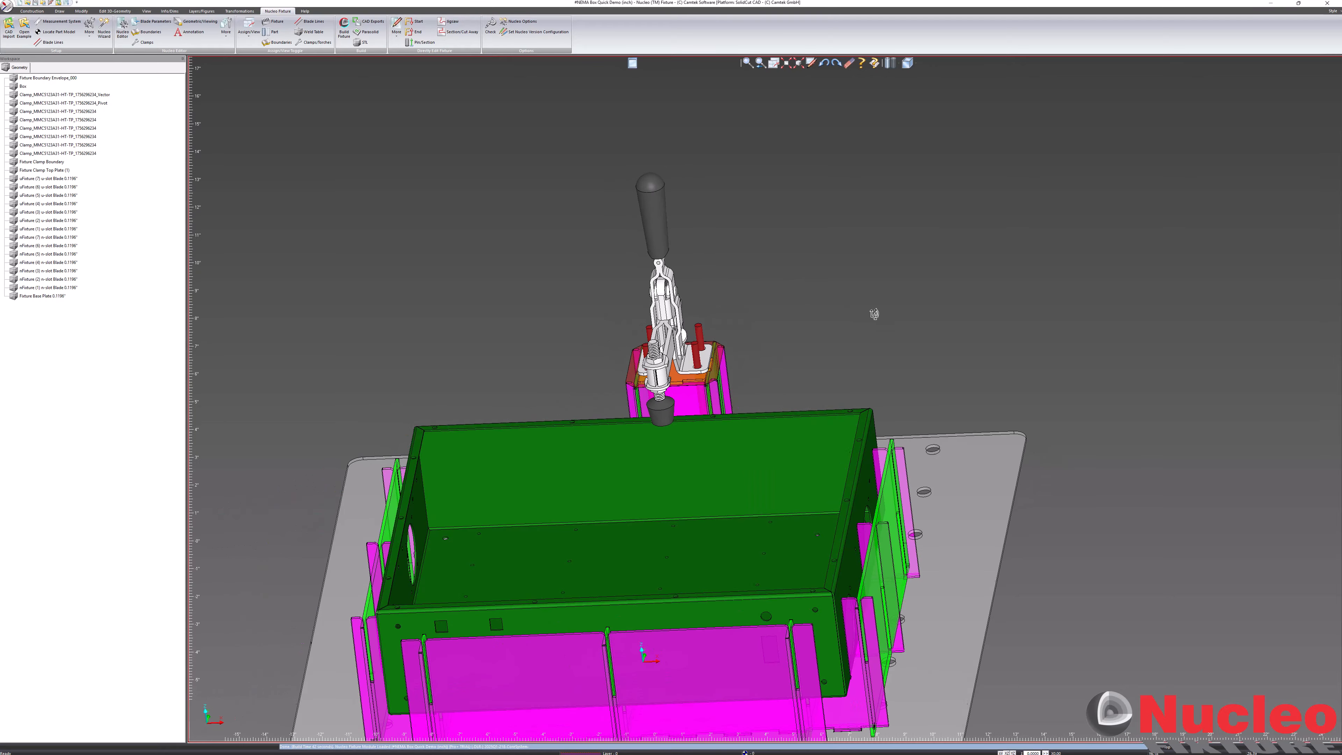